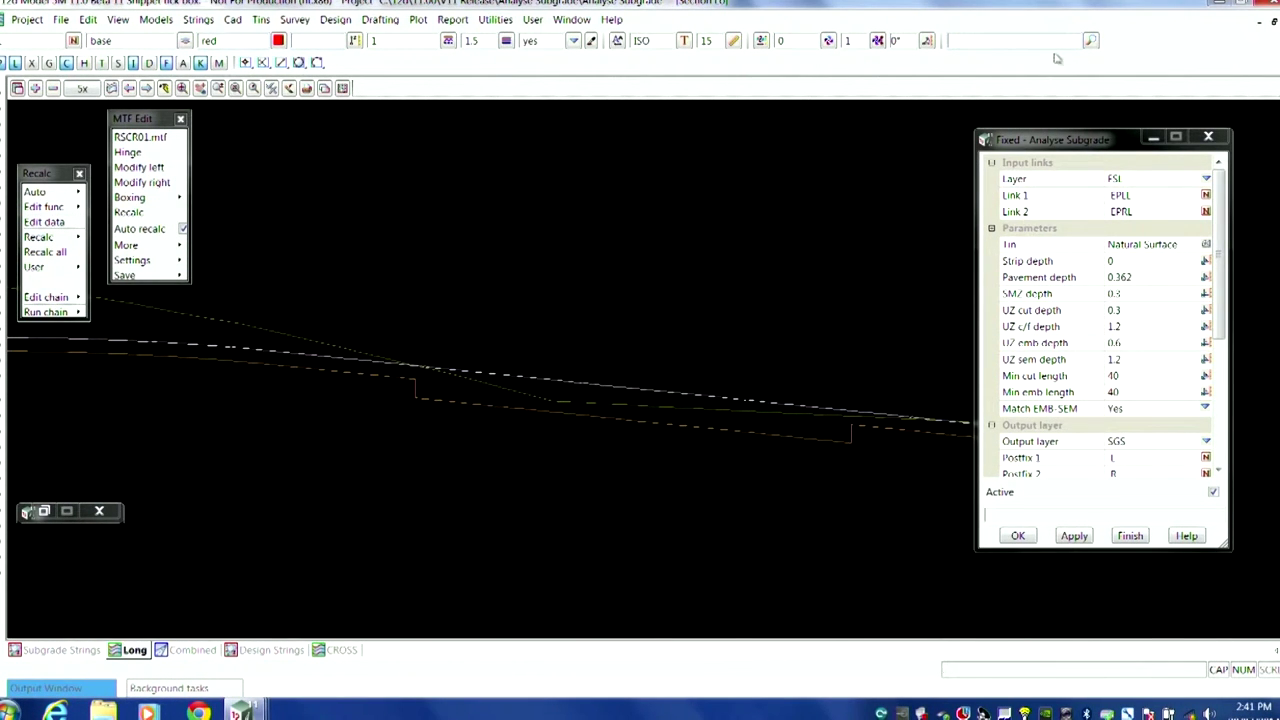
- Insert an empty row above the first right template modifier and locate Analyse subgrade among the fixed boxing modifiers
click(145, 183)
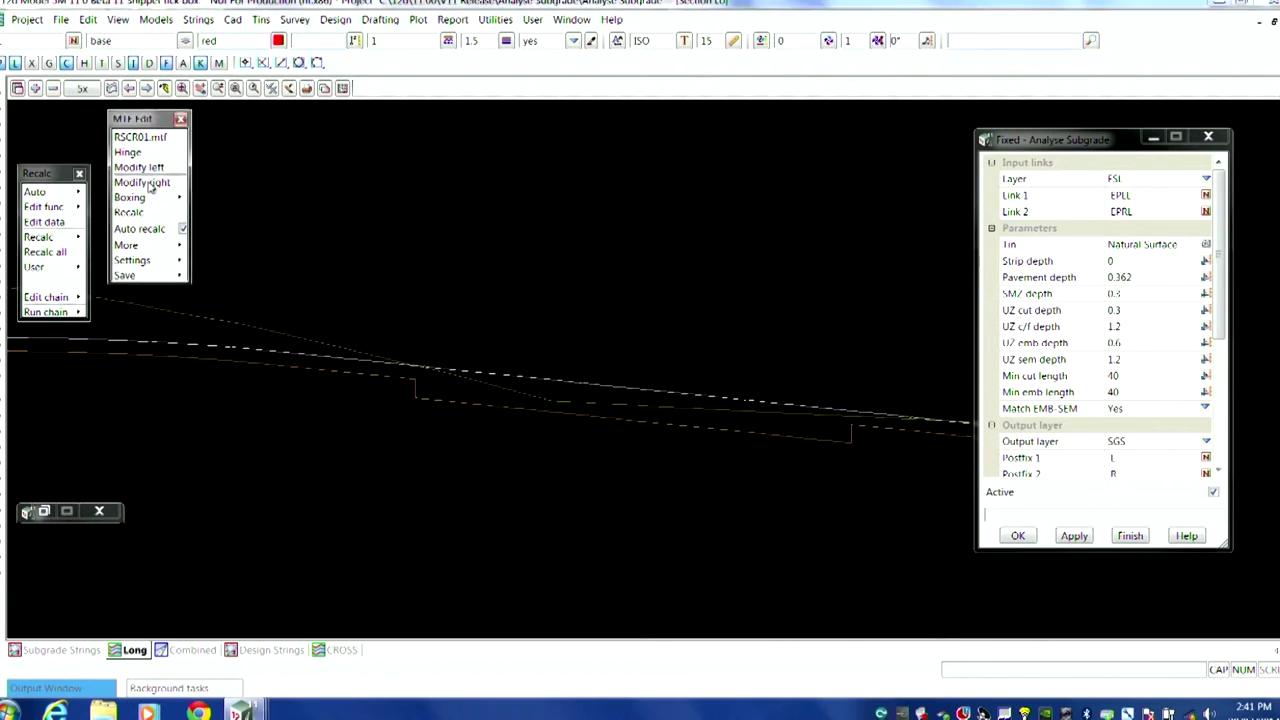
click(205, 250)
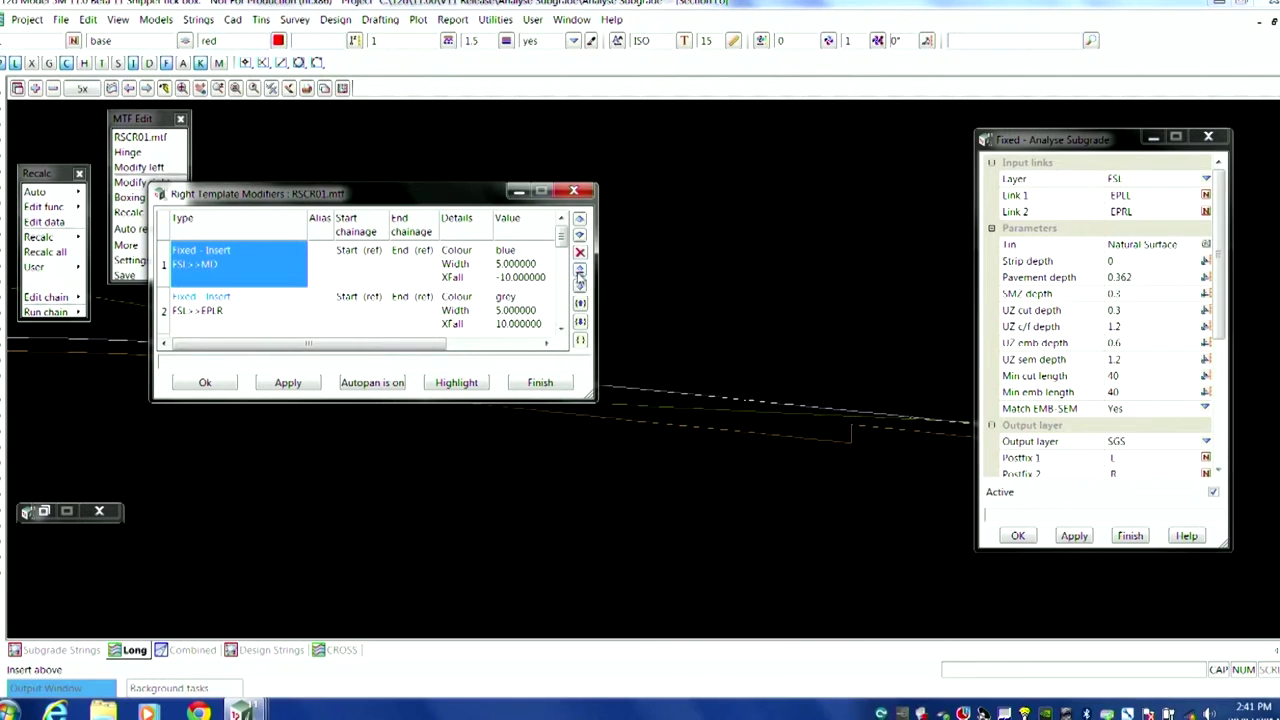
click(579, 270)
click(275, 247)
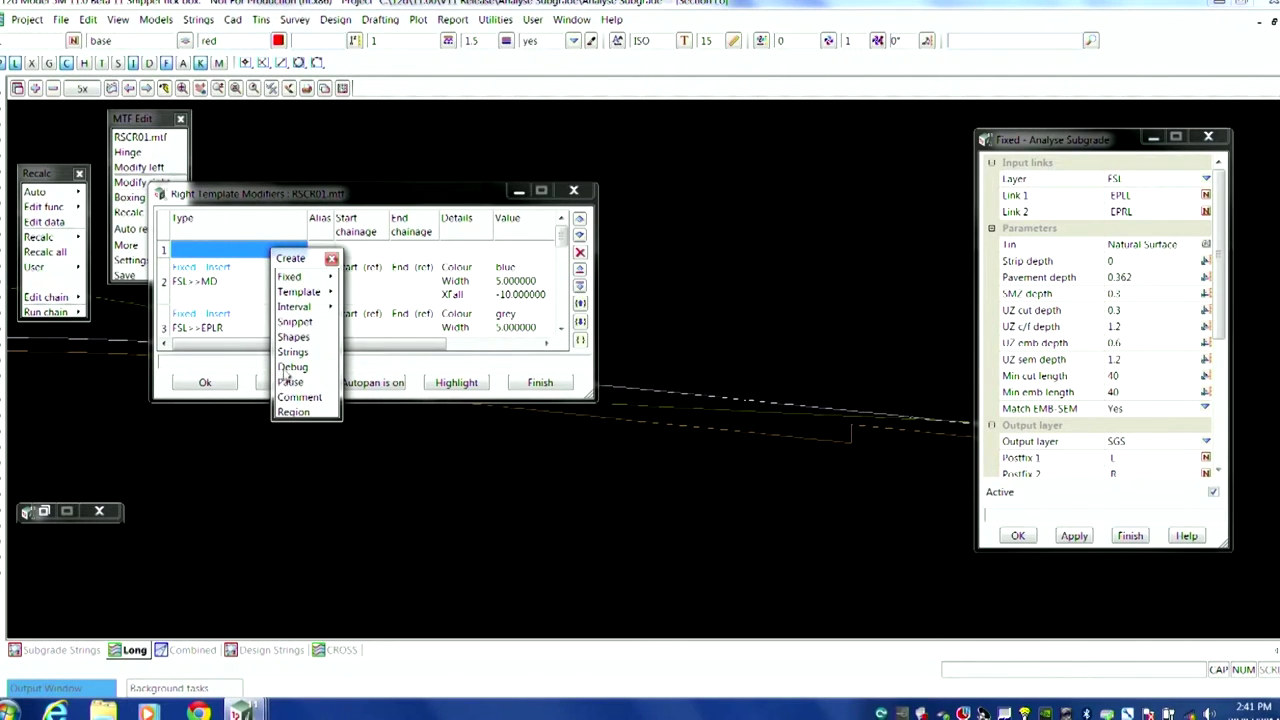
click(318, 281)
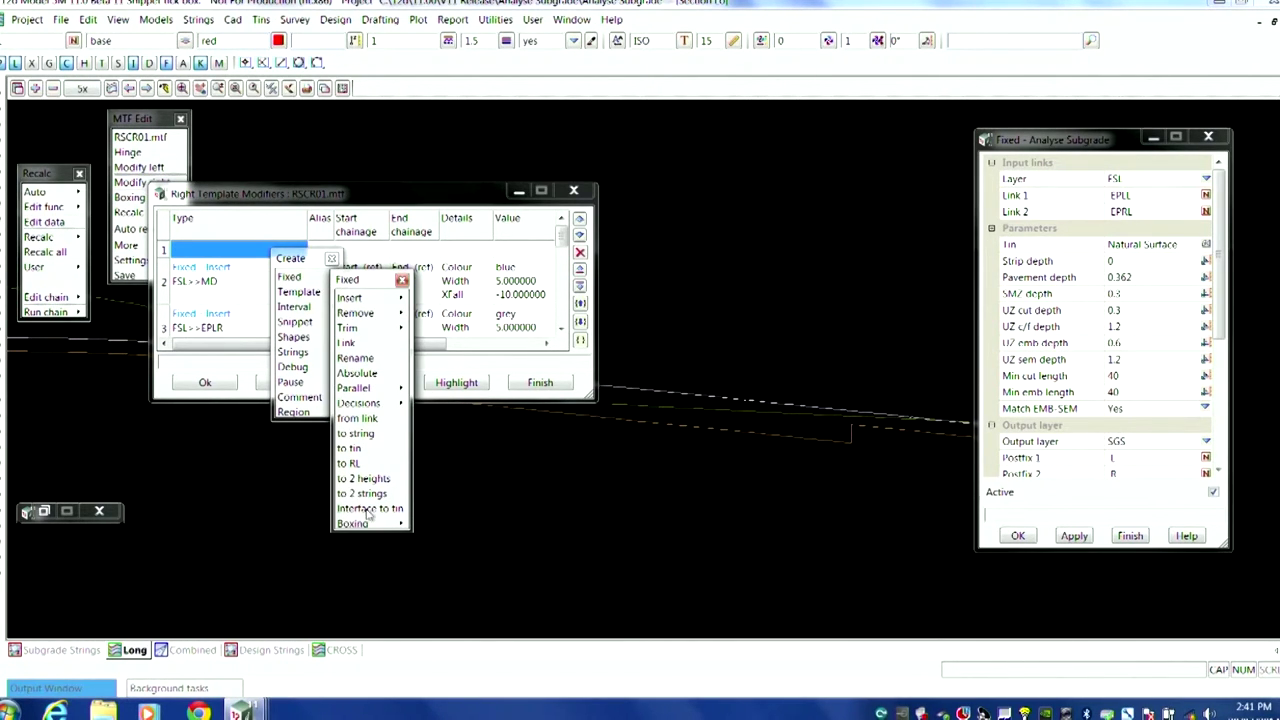
click(410, 524)
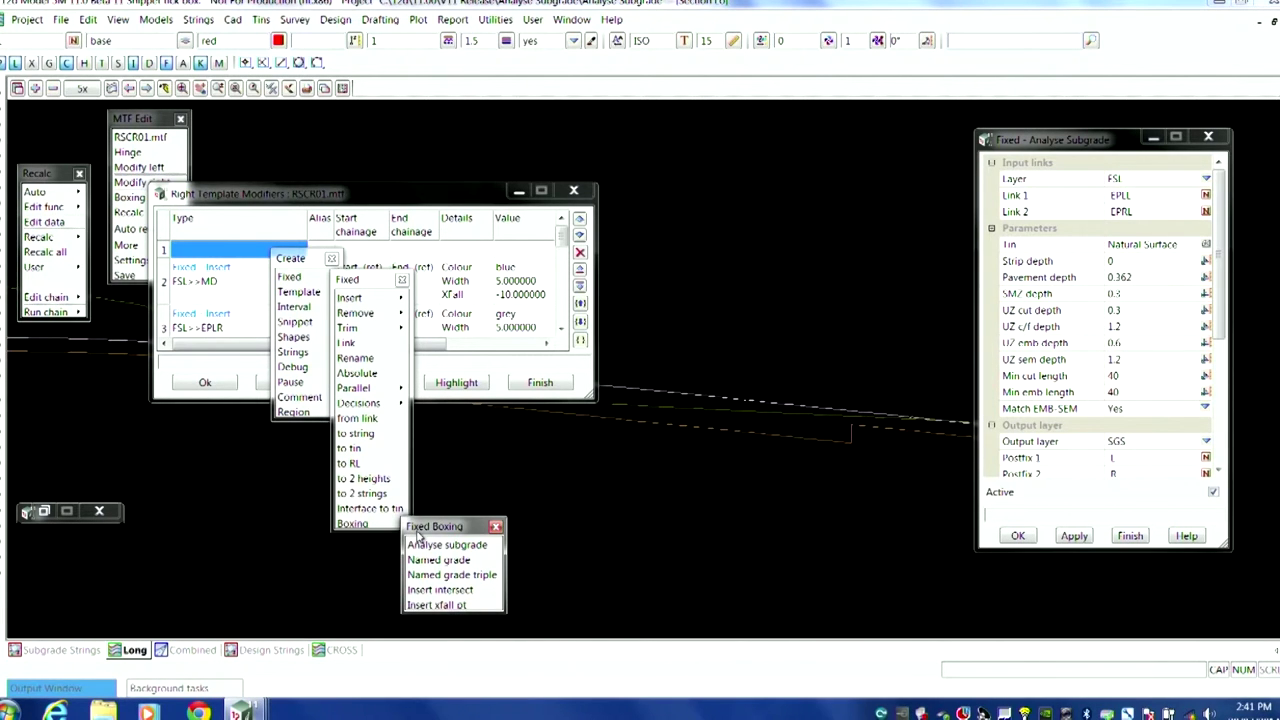
click(422, 544)
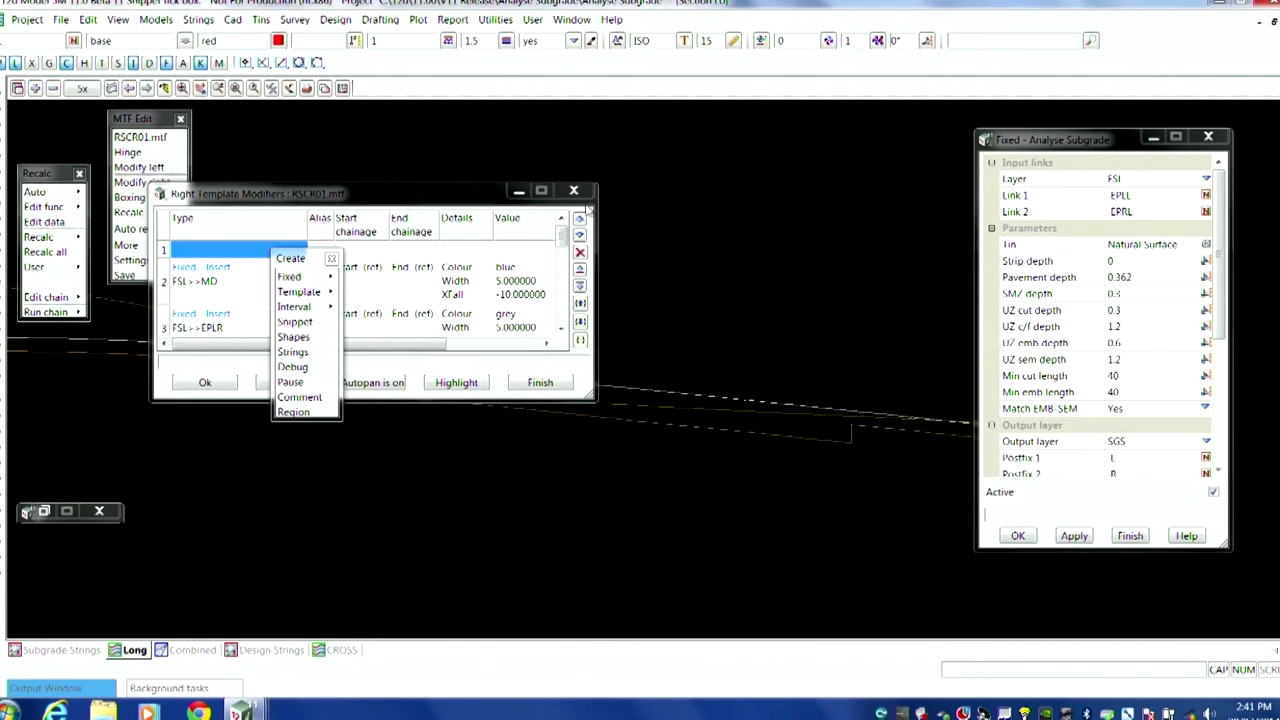
click(681, 388)
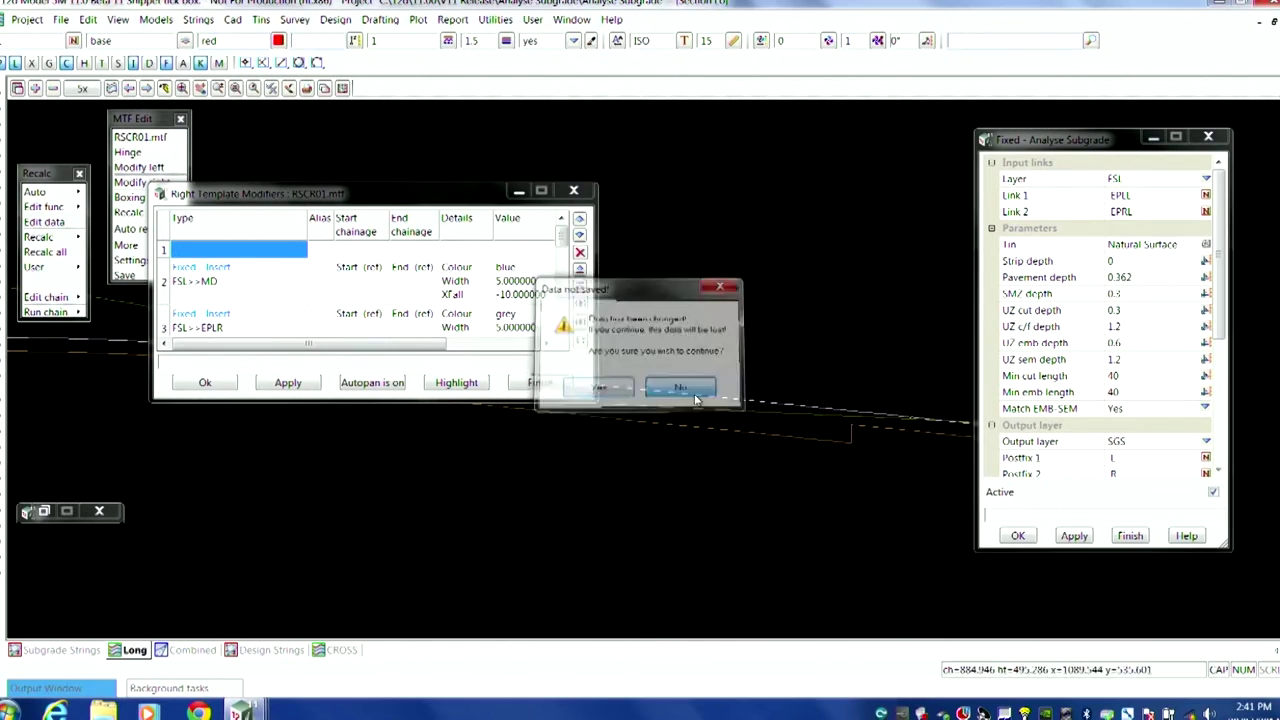
- Review the Analyse Subgrade input links, parameters and output layer against the design strings plan, and close its settings
drag(1068, 144, 1002, 110)
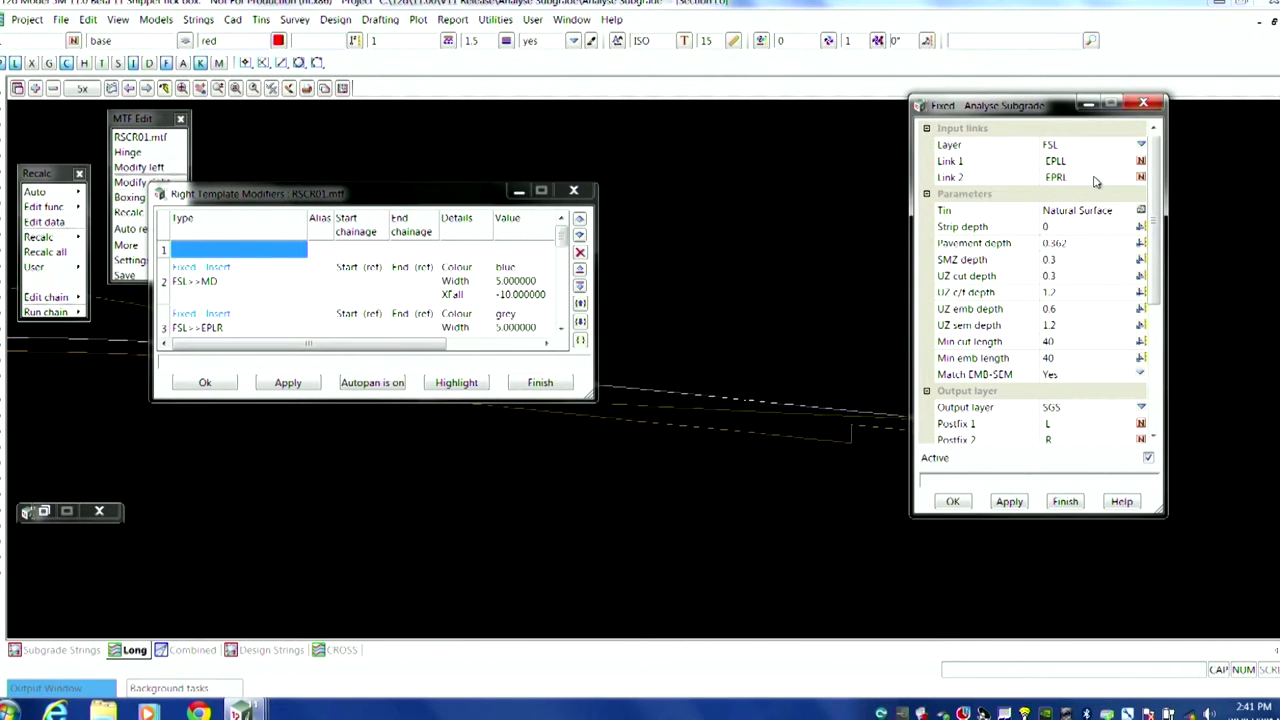
click(265, 650)
scroll(650, 370, down, 3)
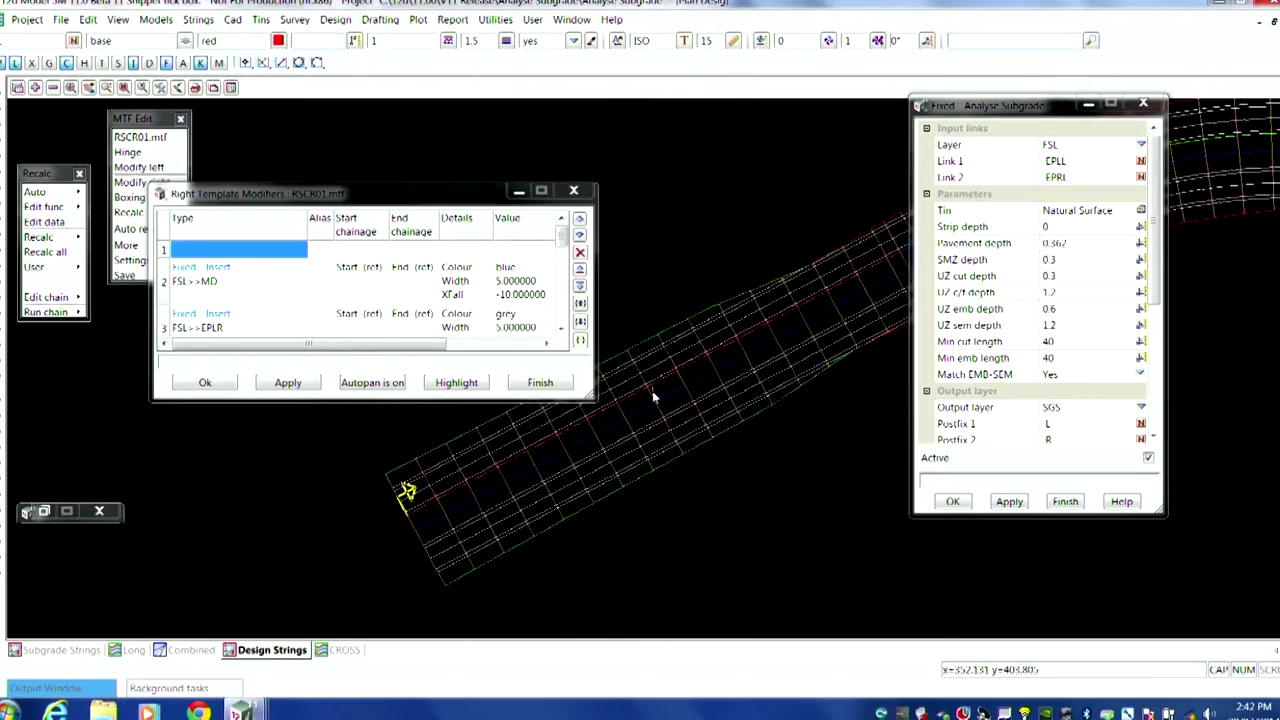
scroll(572, 483, down, 2)
scroll(572, 483, up, 3)
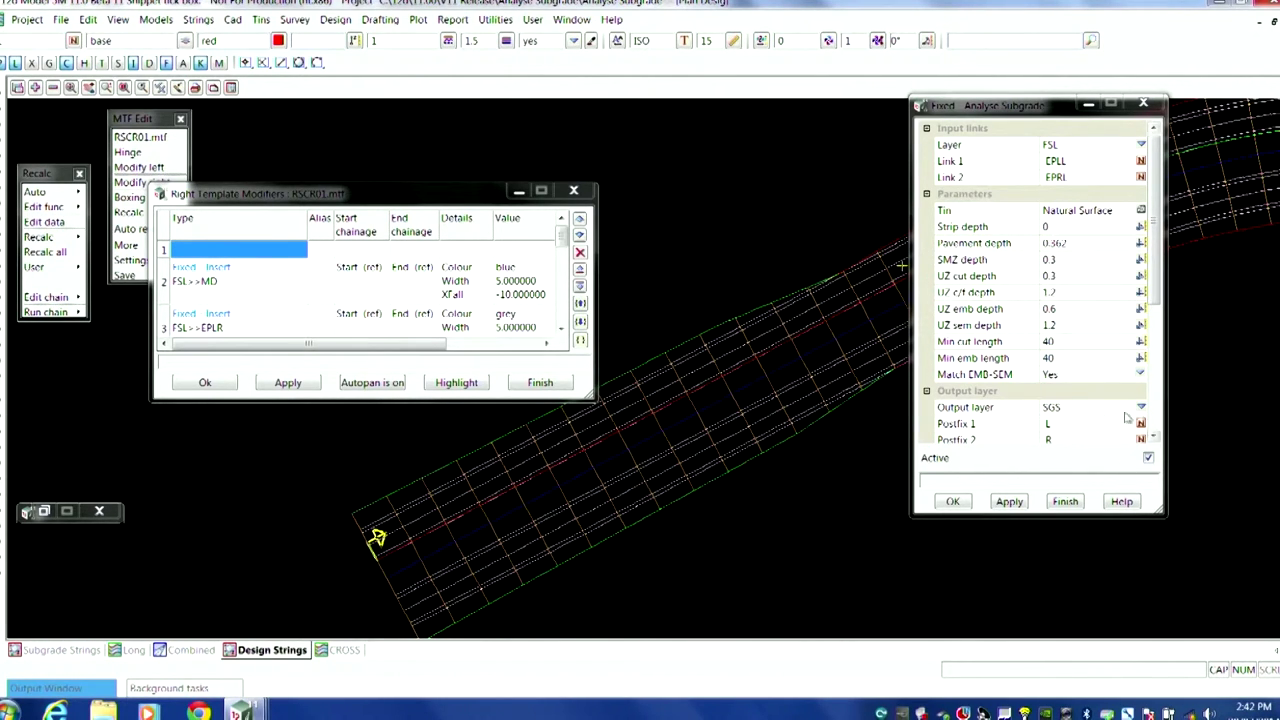
scroll(1158, 276, down, 2)
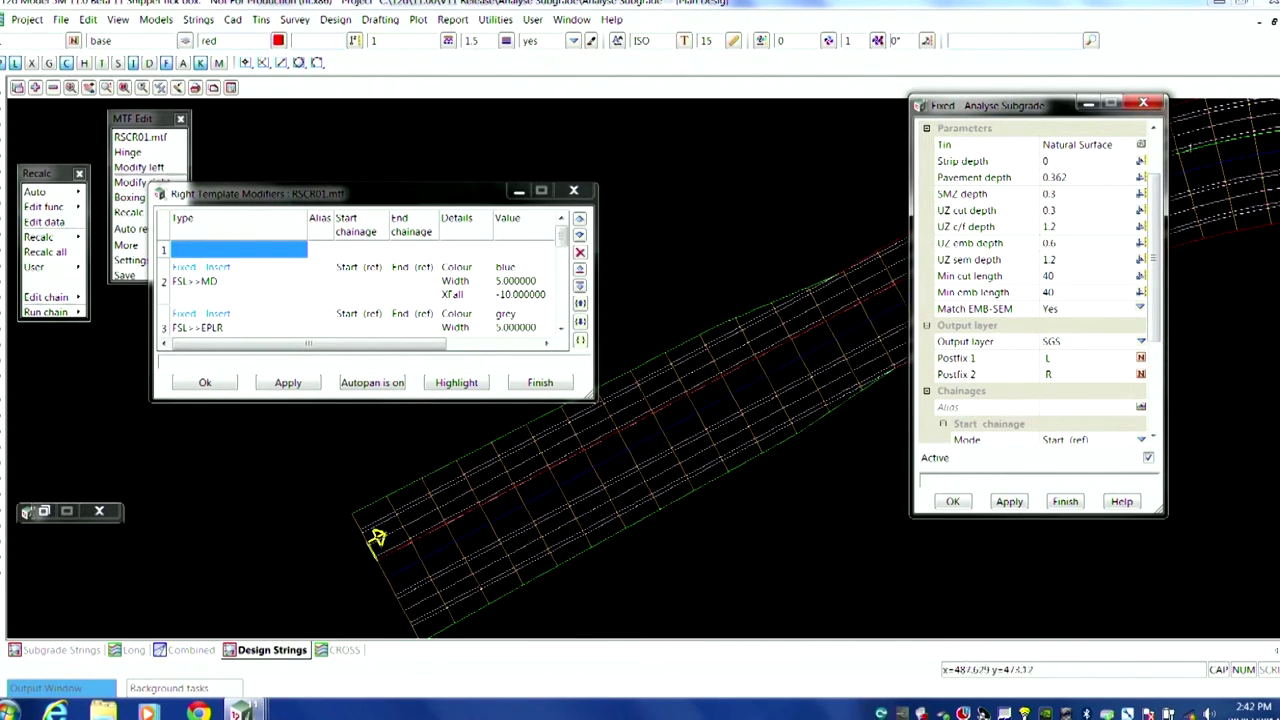
click(1157, 101)
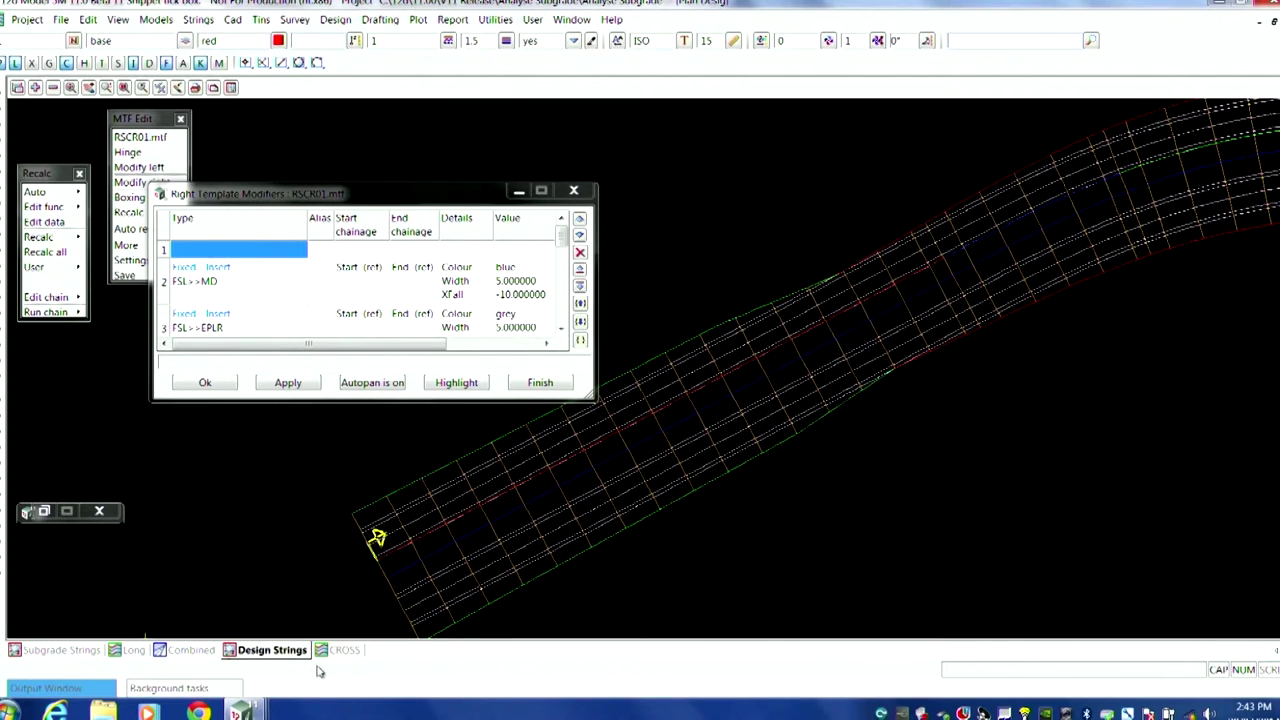
- Examine the subgrade depth steps around the first fill-to-cut transition in the long section
click(344, 650)
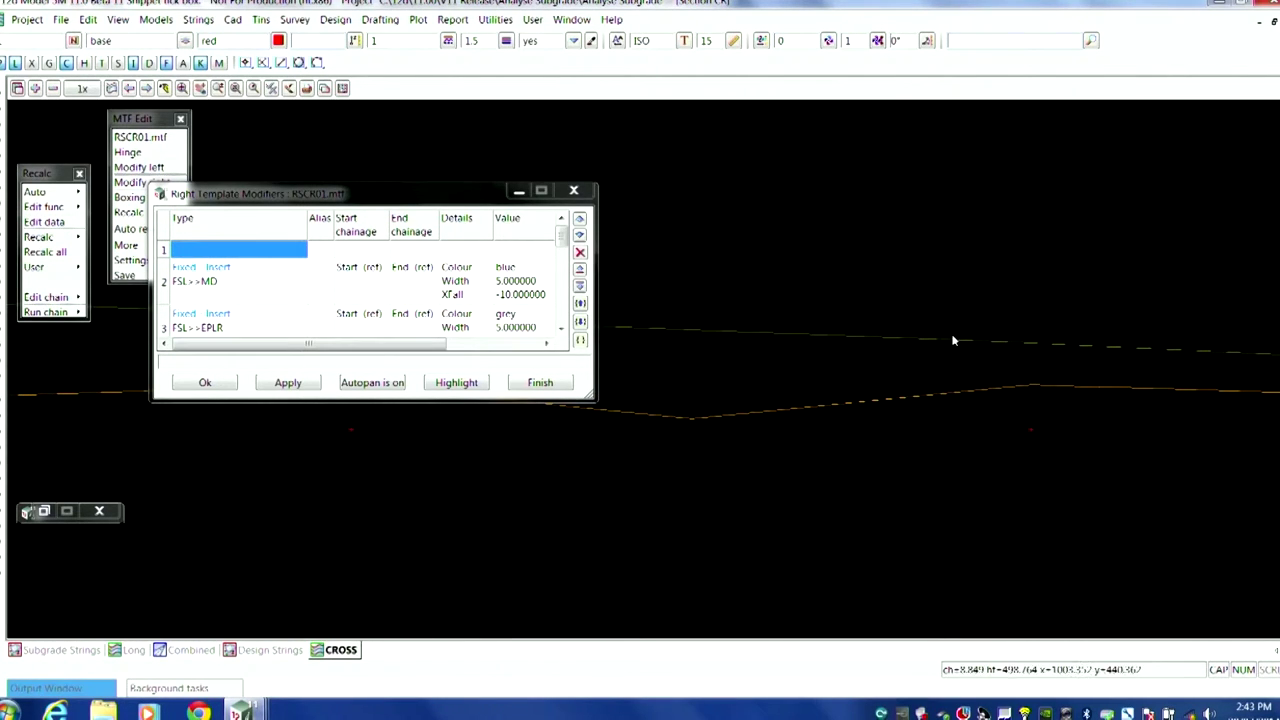
click(140, 650)
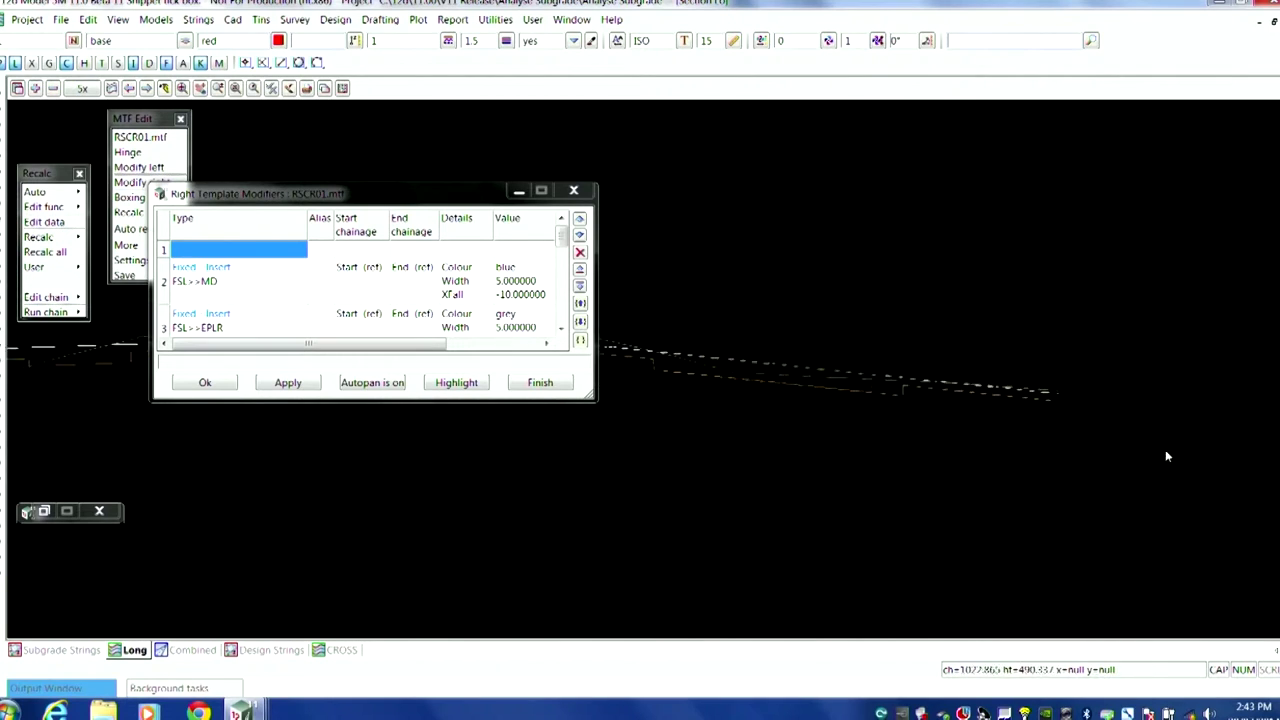
scroll(565, 513, up, 5)
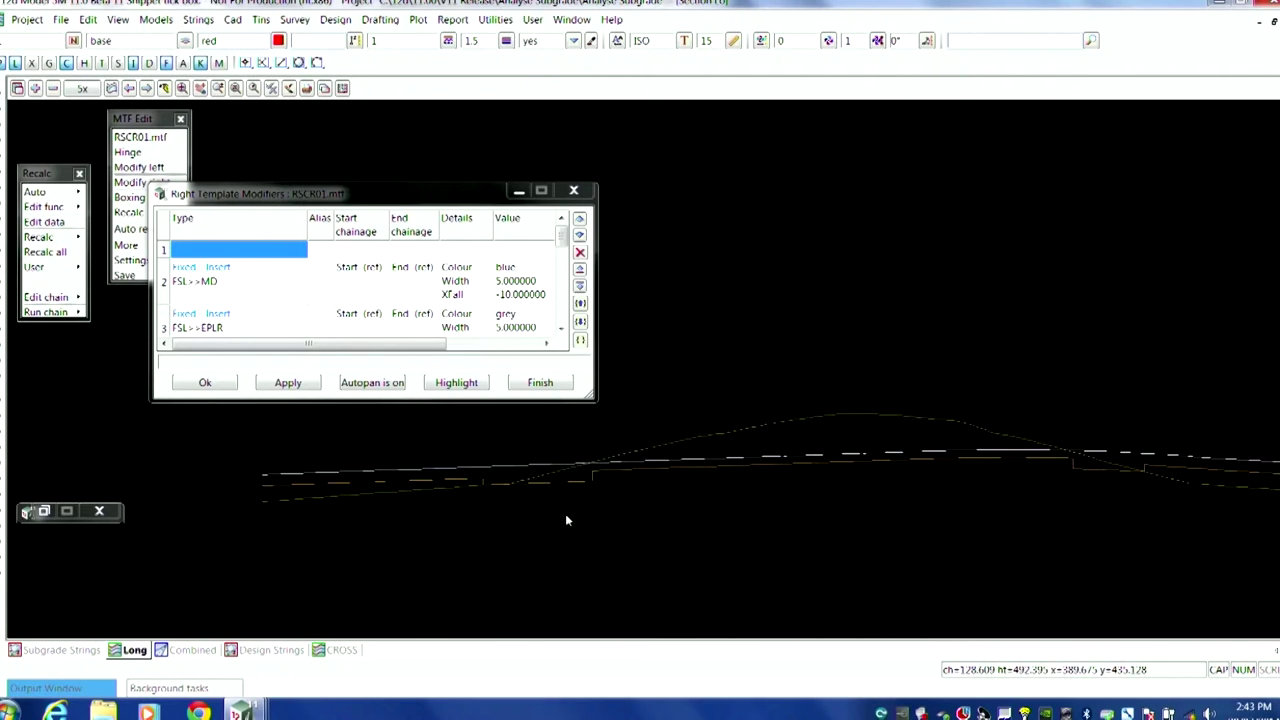
scroll(345, 453, down, 1)
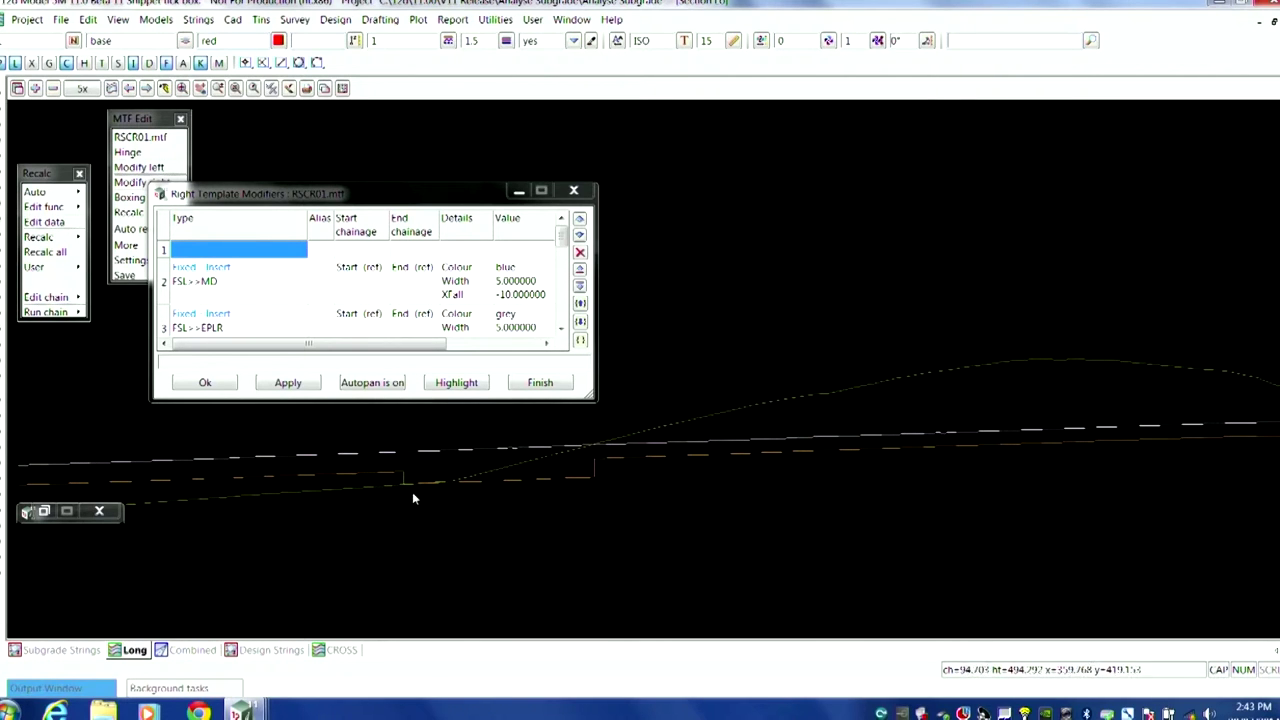
scroll(420, 476, down, 3)
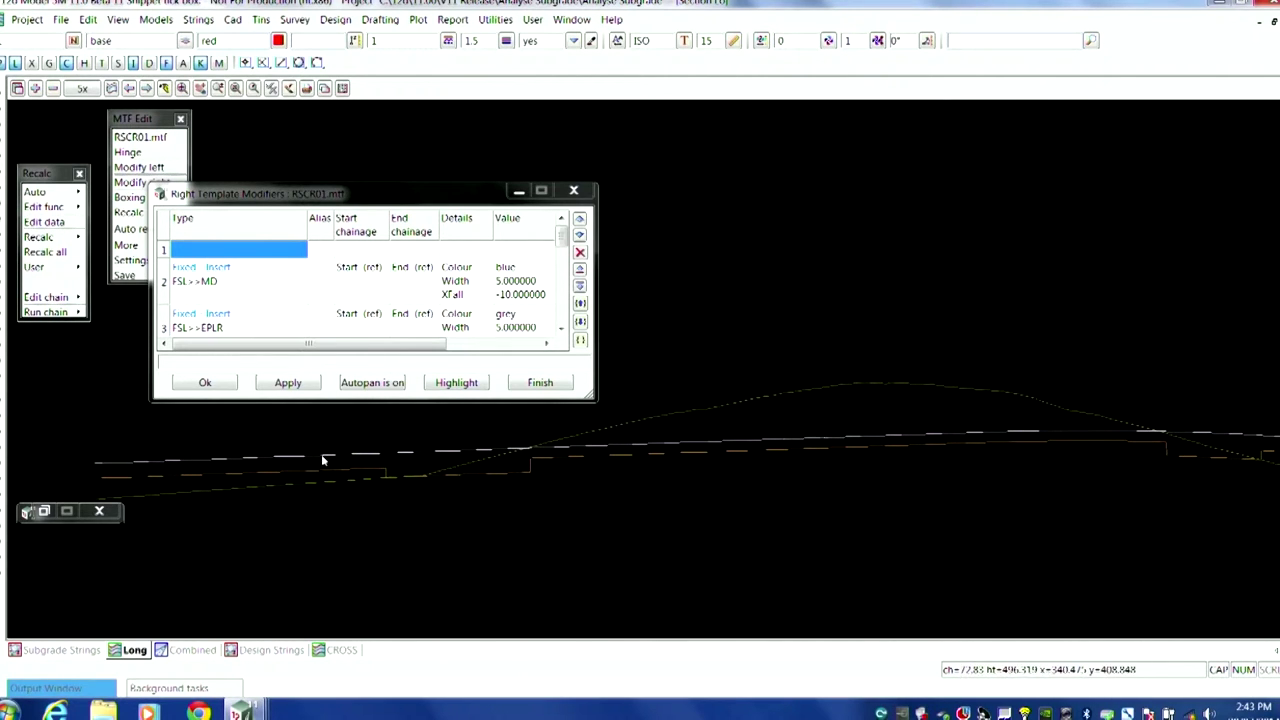
scroll(476, 432, up, 2)
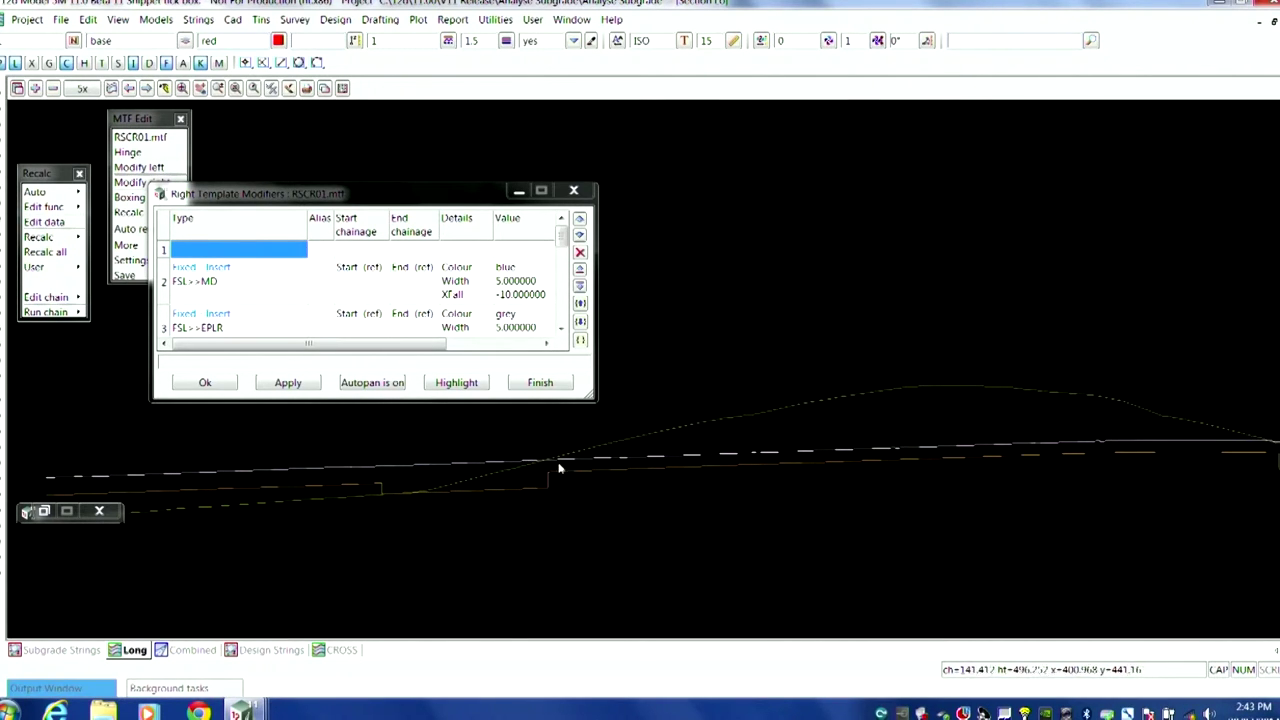
- Examine the subgrade steps at the following cut-to-fill transition and along the whole long section profile
middle_drag(674, 467, 1024, 462)
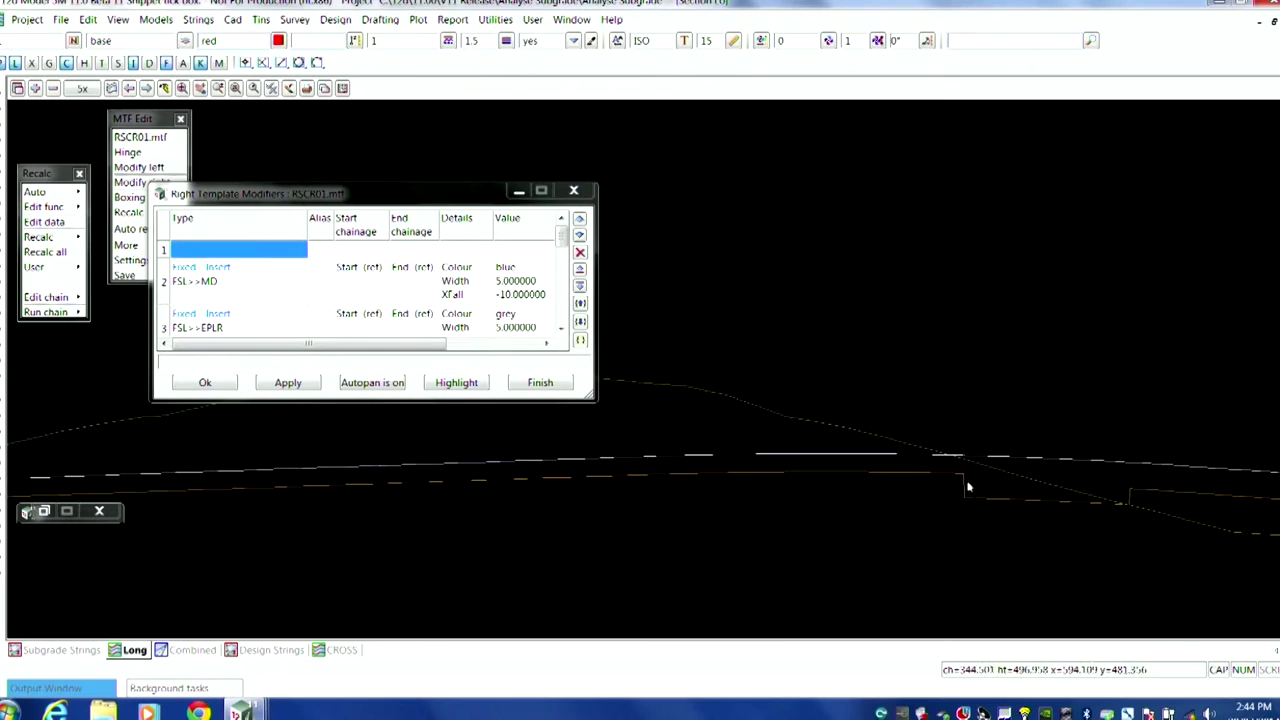
scroll(1131, 504, up, 2)
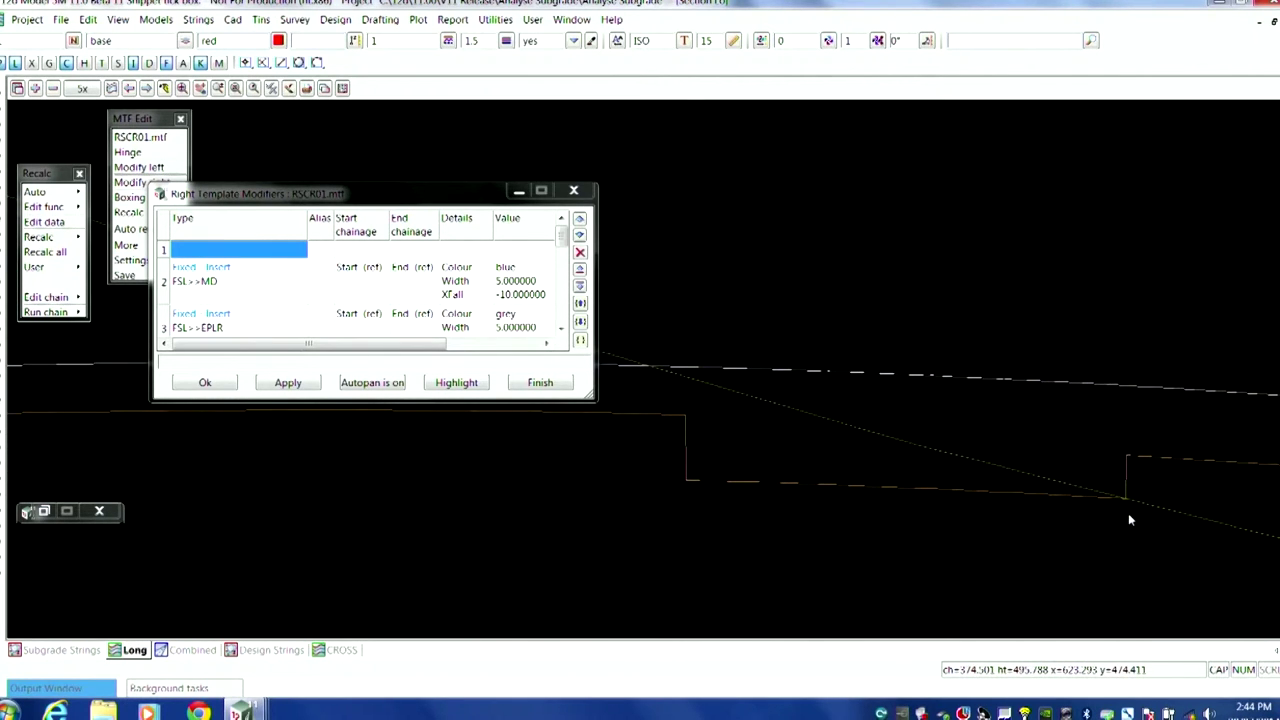
scroll(1129, 509, down, 2)
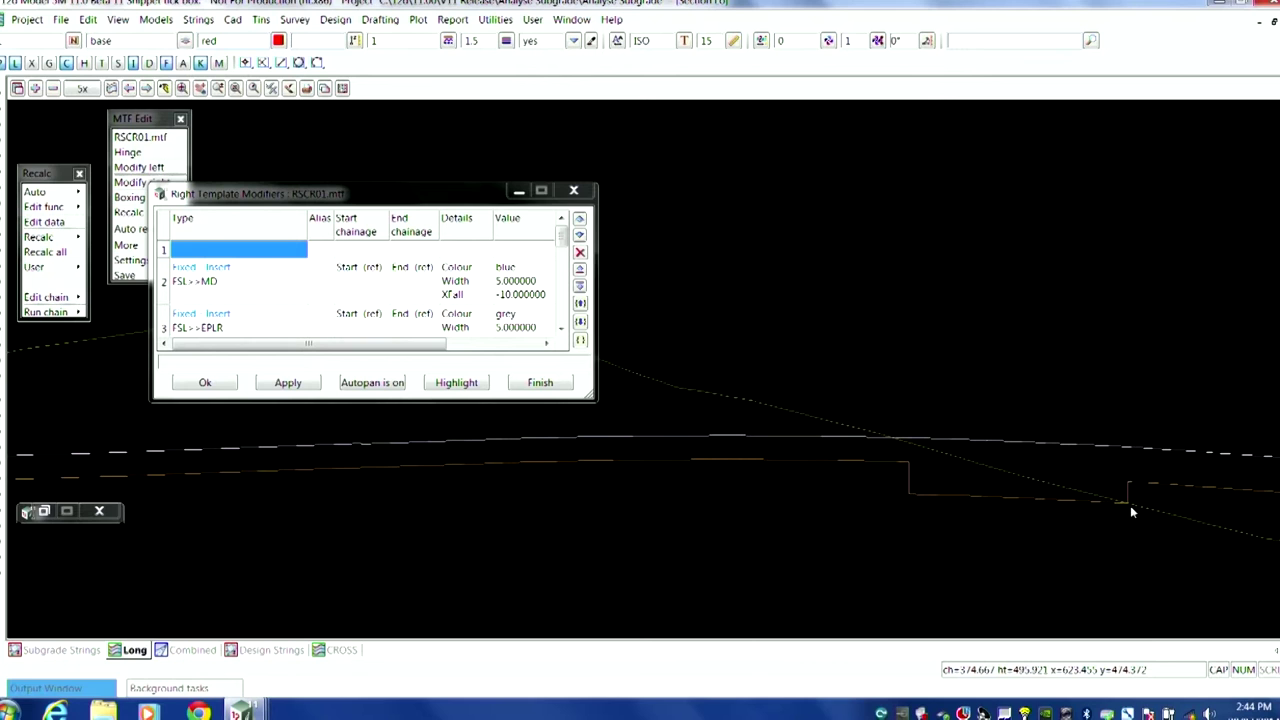
scroll(1140, 545, down, 3)
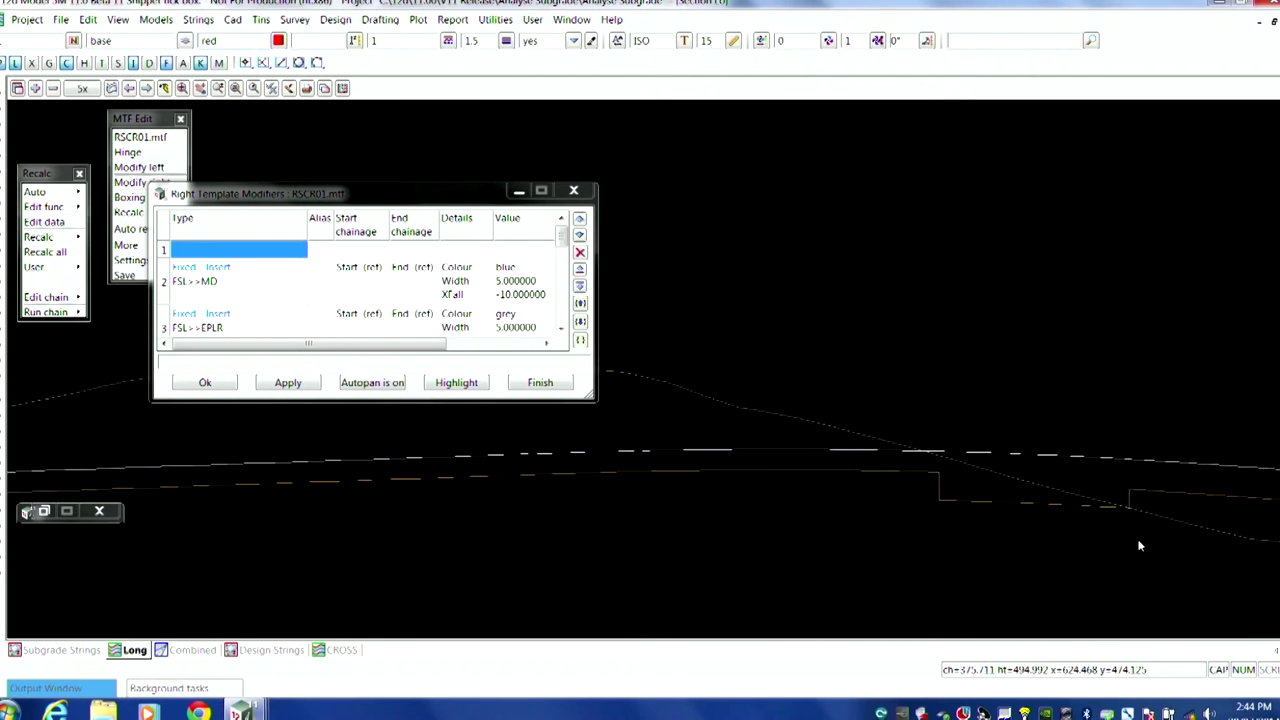
scroll(820, 517, down, 2)
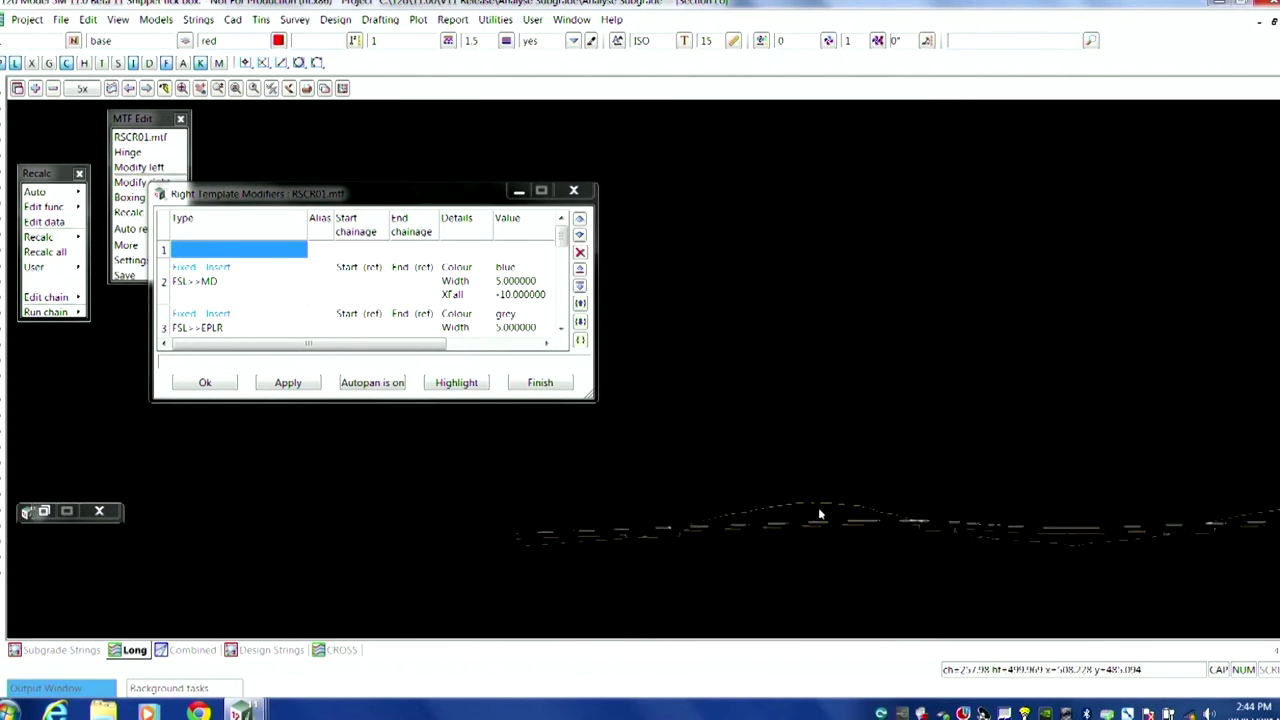
scroll(1100, 530, up, 2)
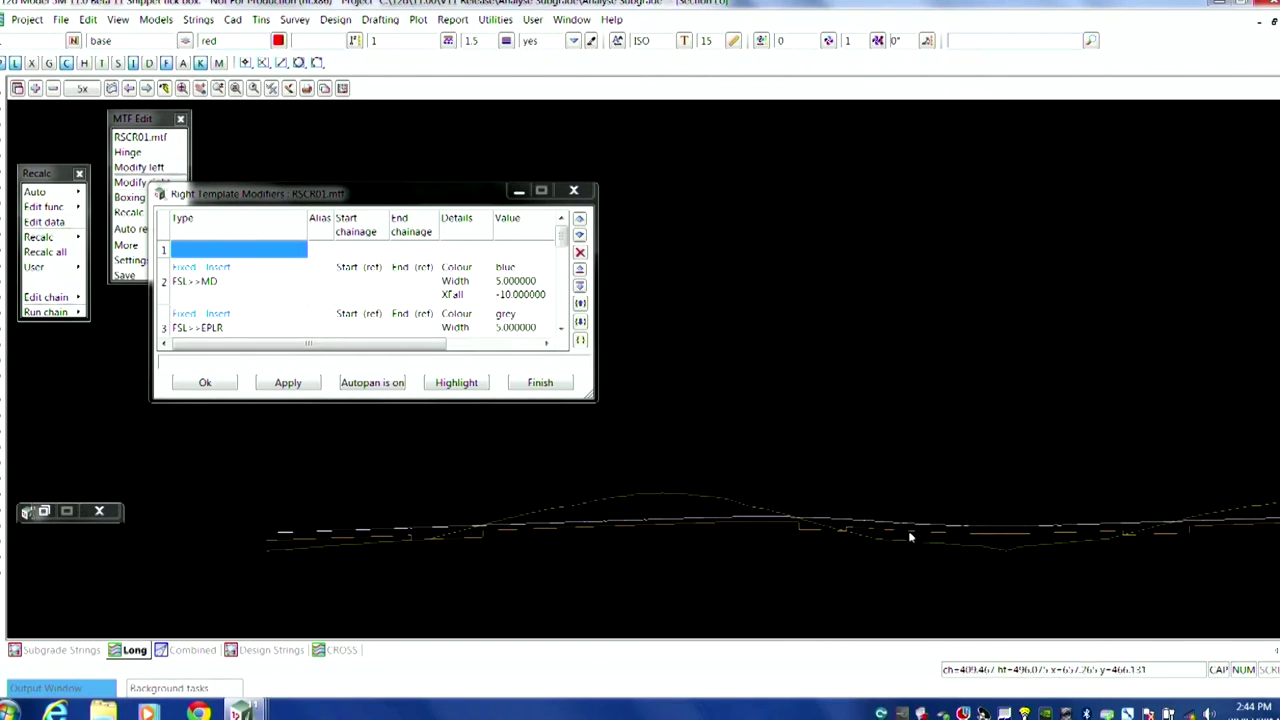
scroll(1100, 530, down, 1)
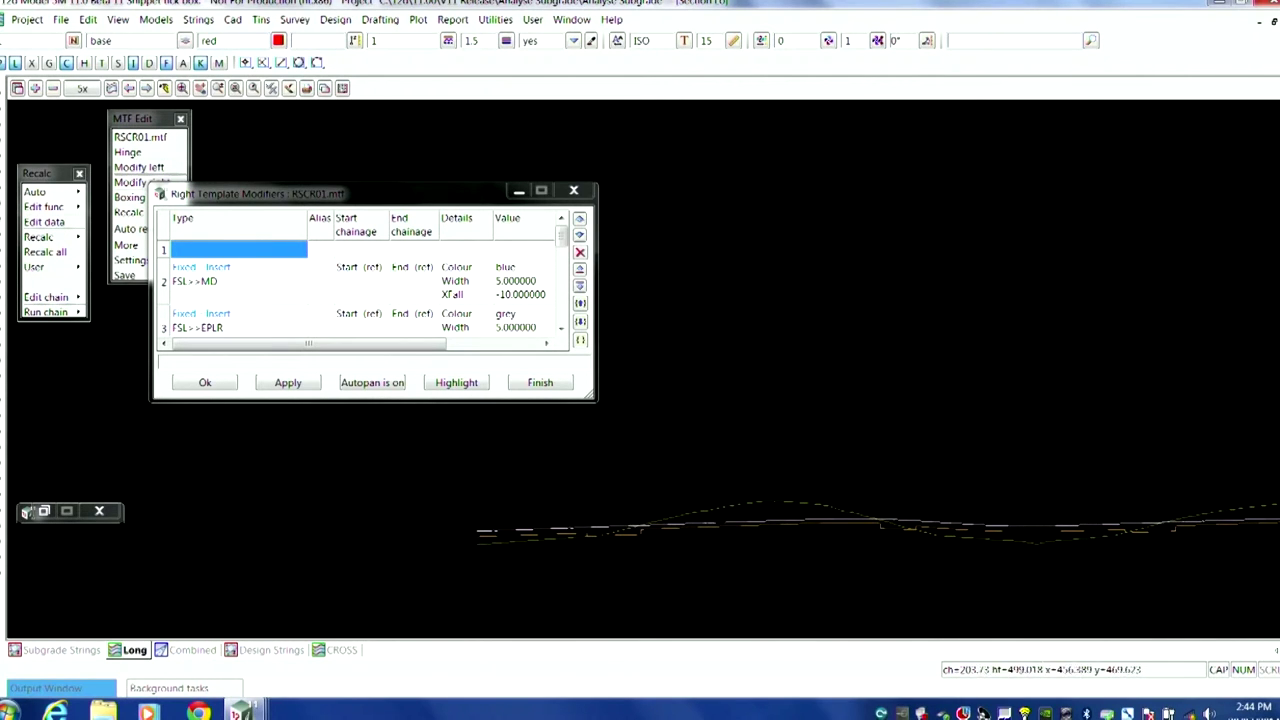
scroll(1100, 519, down, 1)
scroll(1100, 519, up, 1)
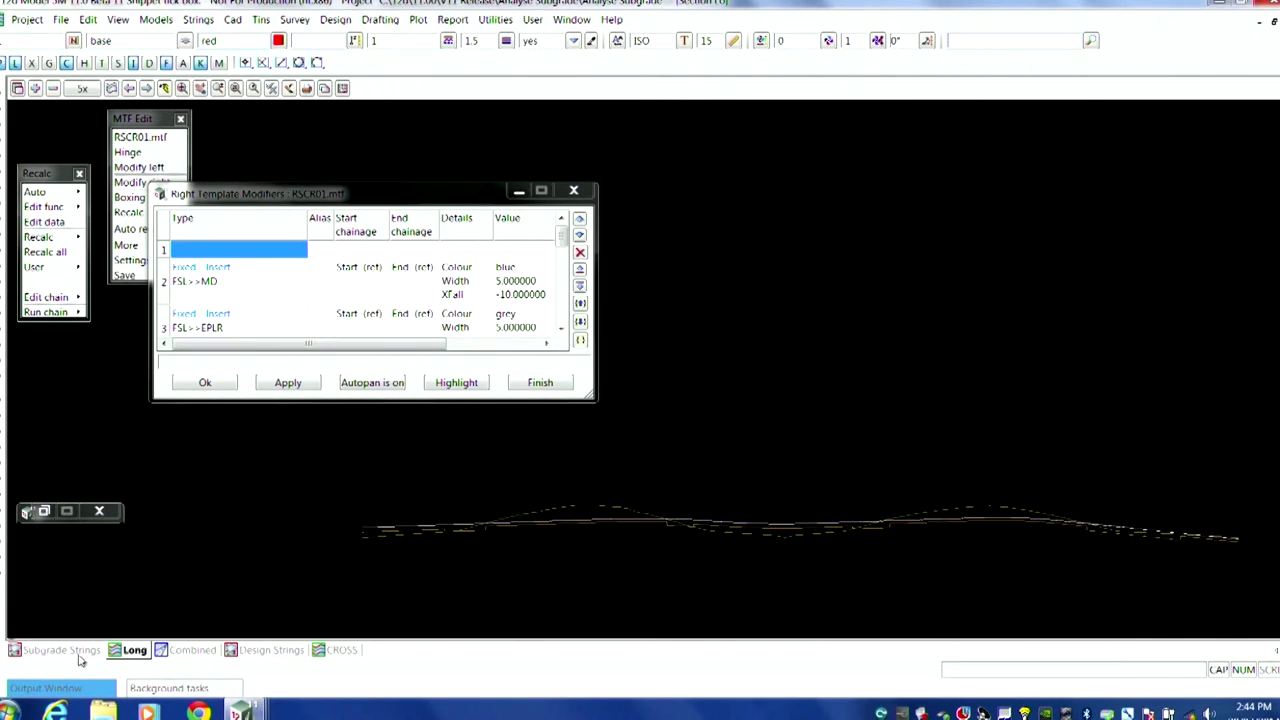
- Show the Combined perspective view, discard the right template modifier changes and quit editing RSCR01.mtf without saving
click(212, 651)
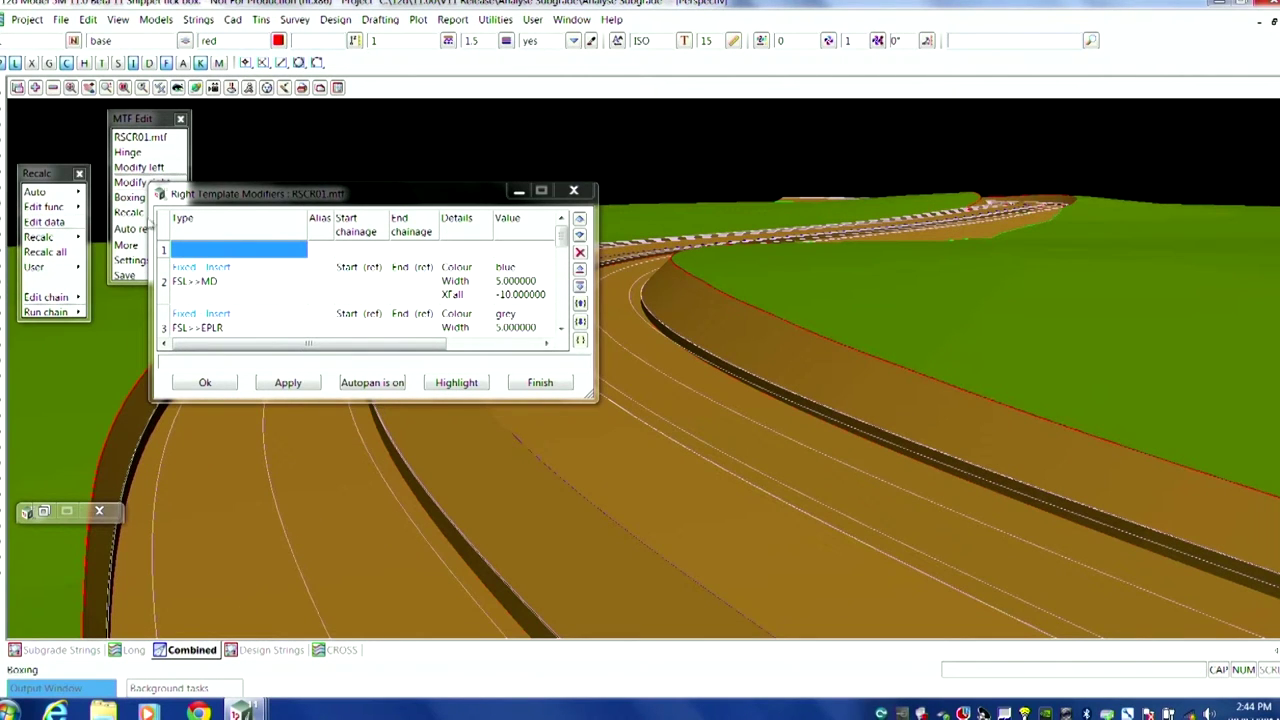
click(573, 190)
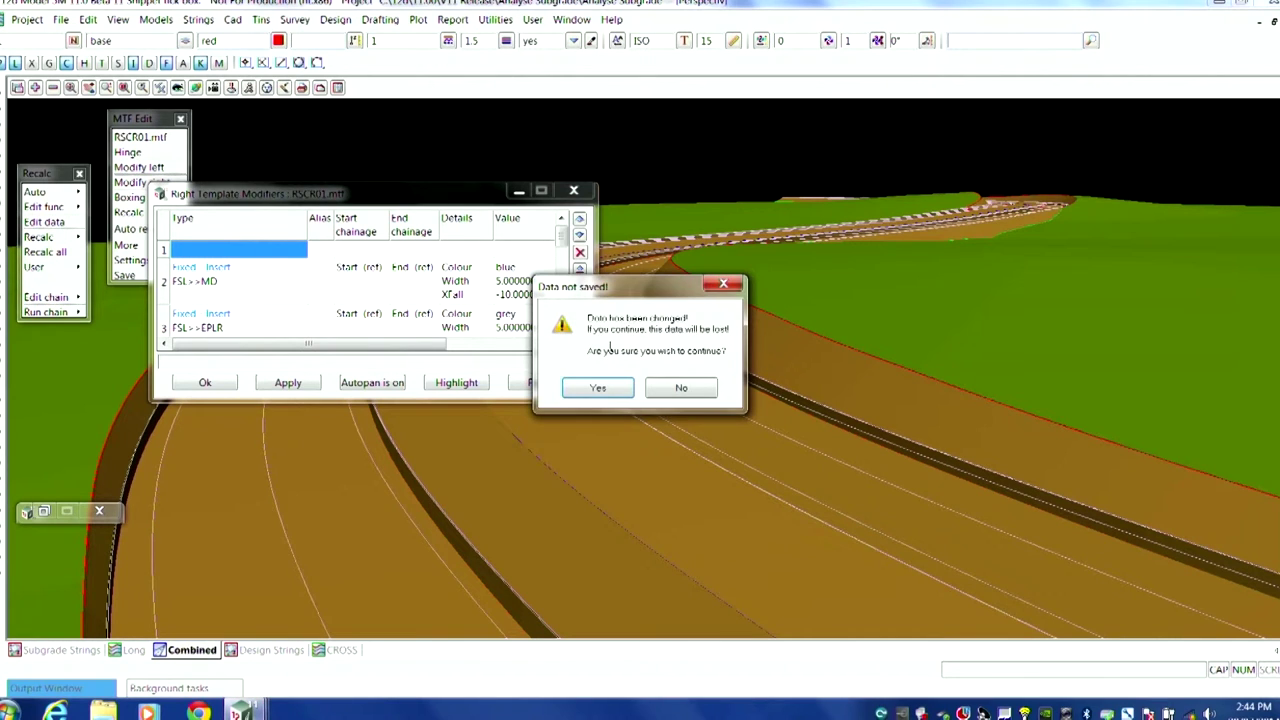
click(618, 390)
click(130, 275)
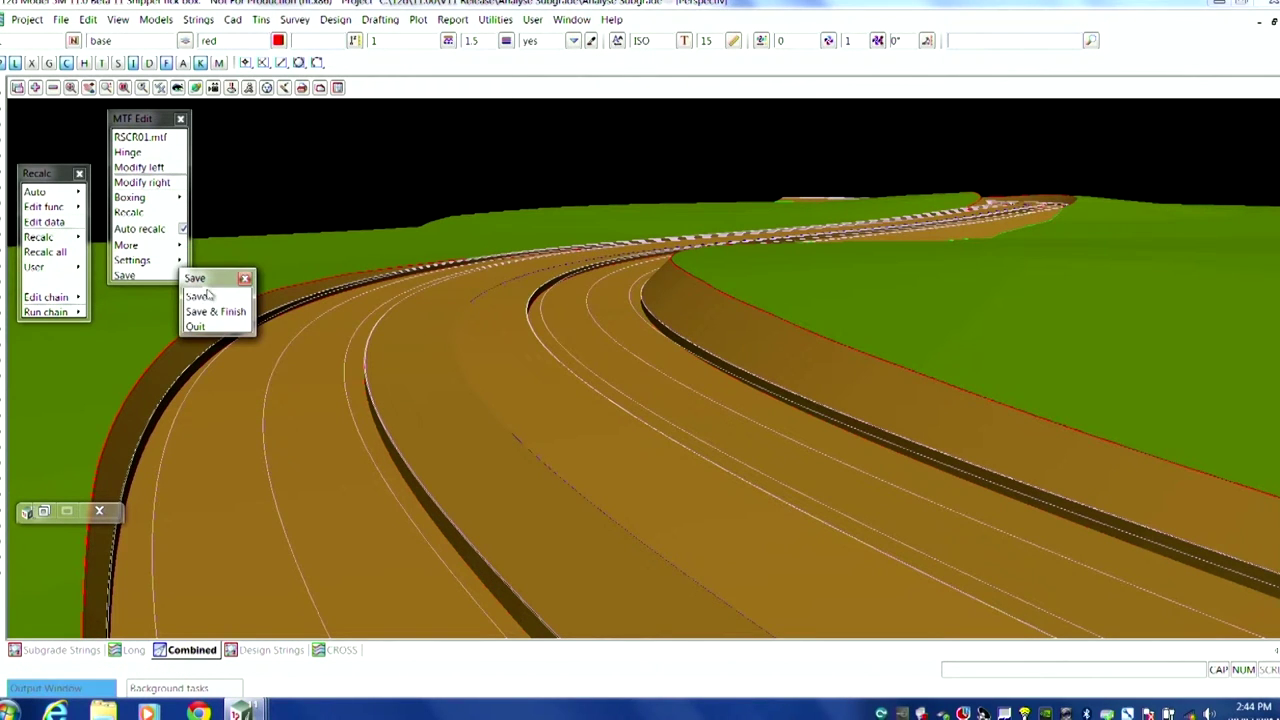
click(207, 328)
click(643, 430)
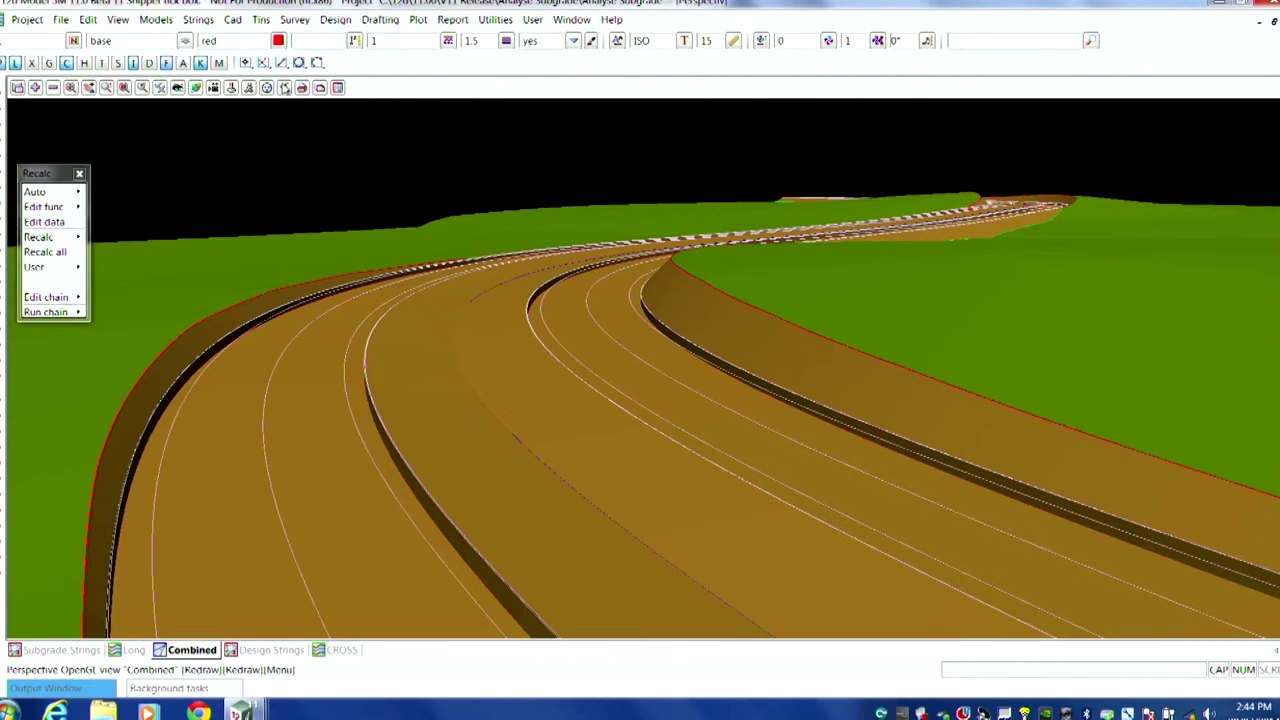
- Start a string drive for the Combined view along the string DESIGN EPS R01->L2L, picked in the design strings plan
click(284, 88)
drag(386, 104, 149, 369)
click(190, 524)
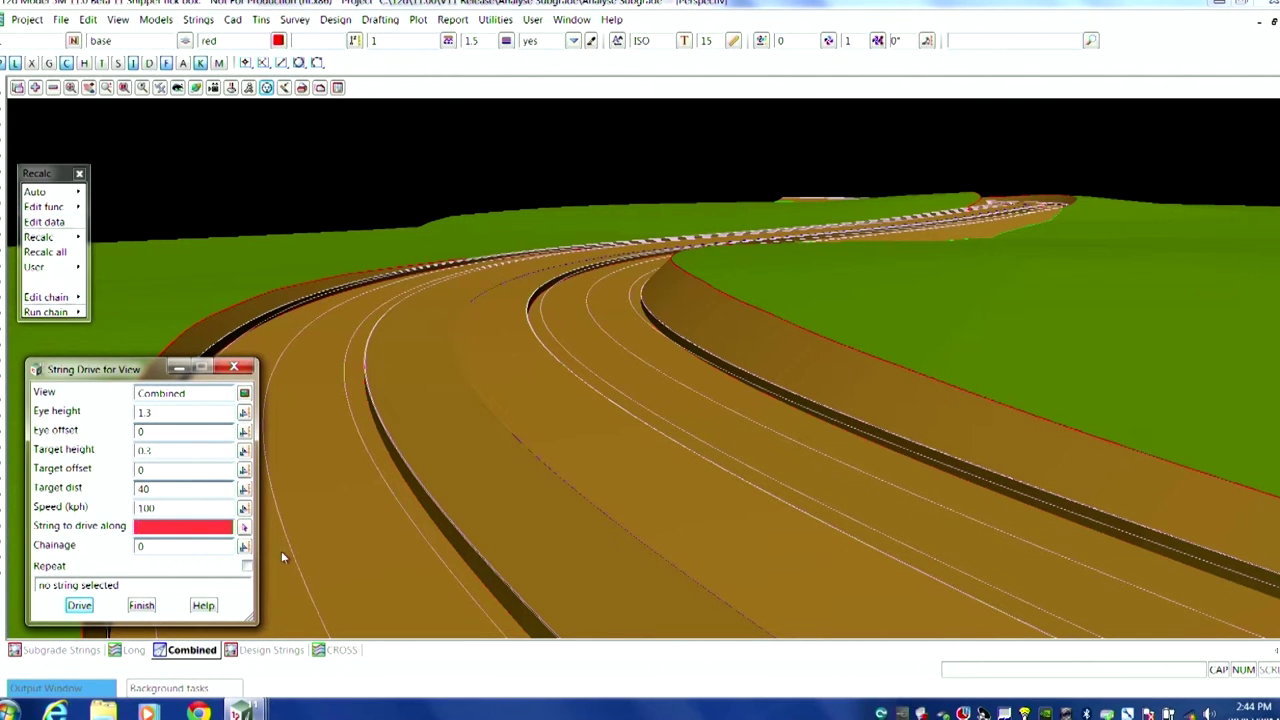
click(244, 527)
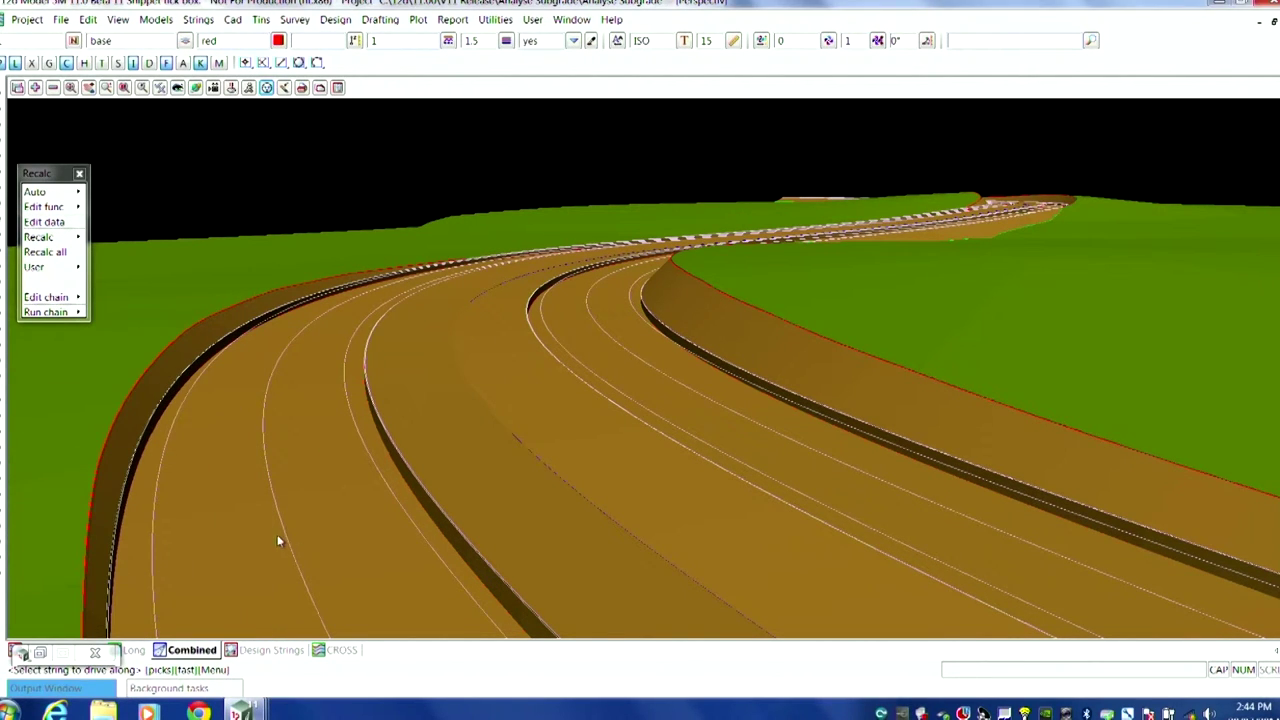
mouse_move(277, 534)
click(294, 651)
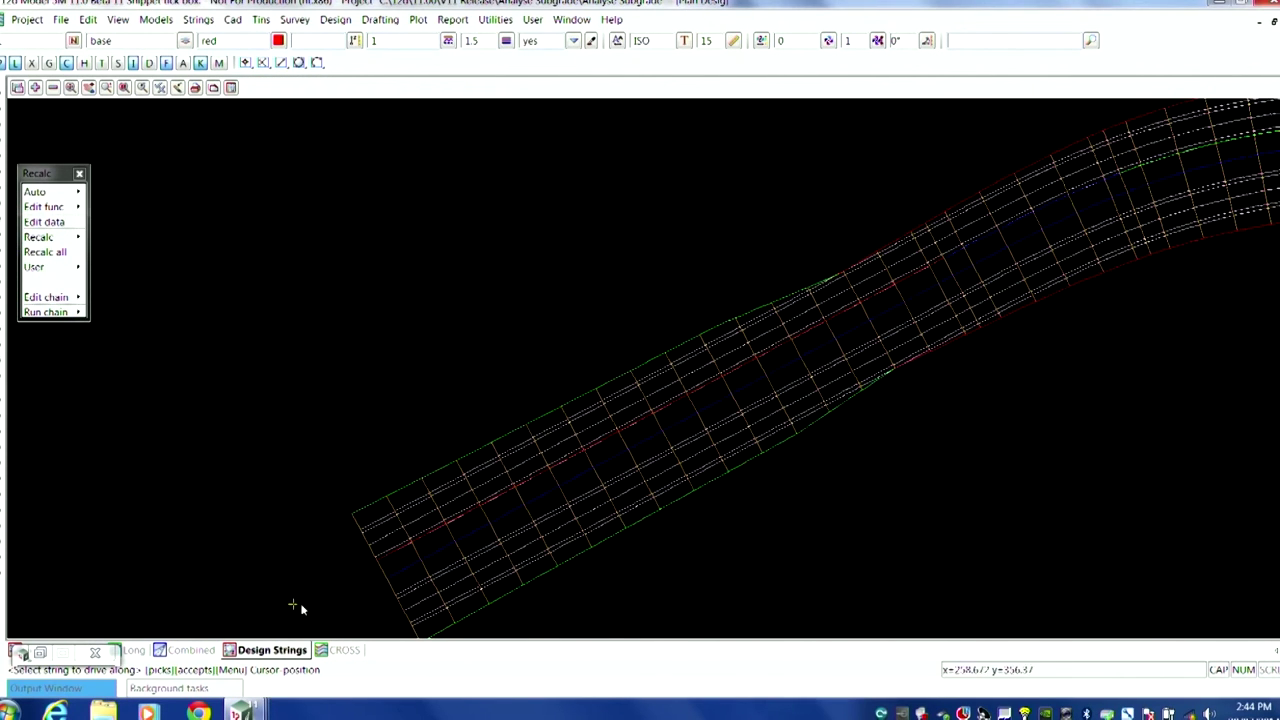
click(396, 532)
middle_click(394, 528)
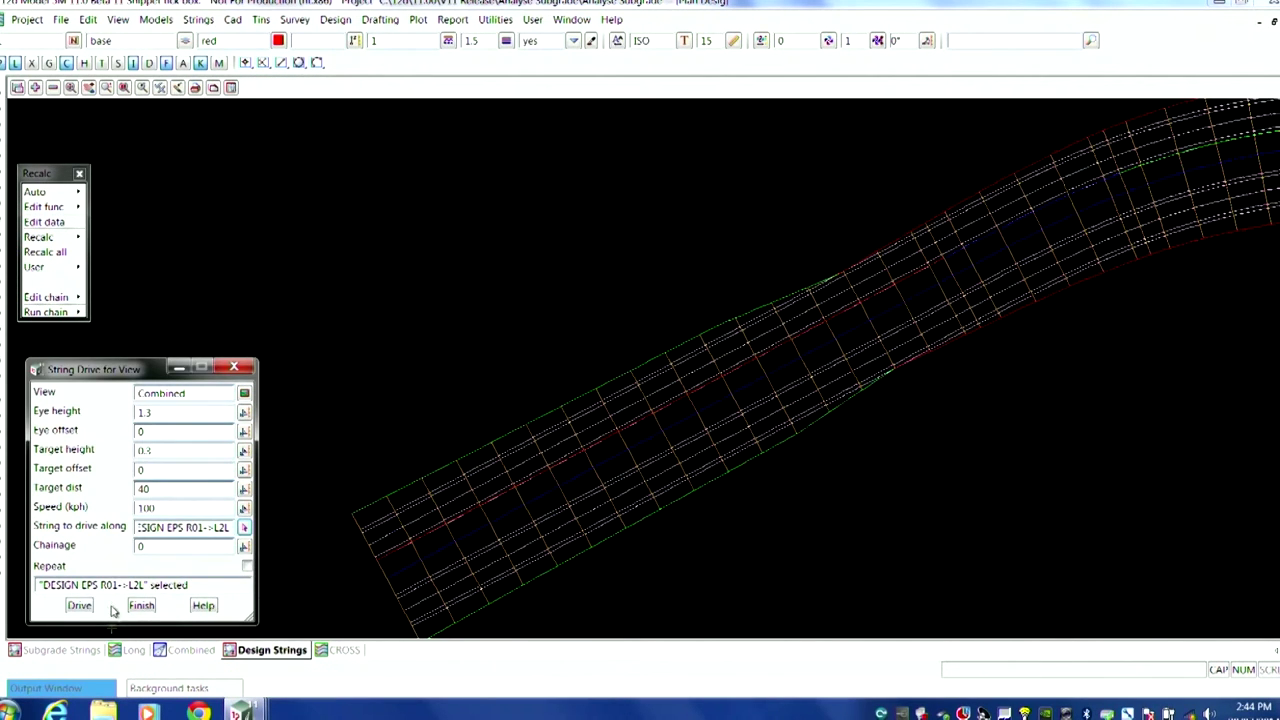
click(80, 605)
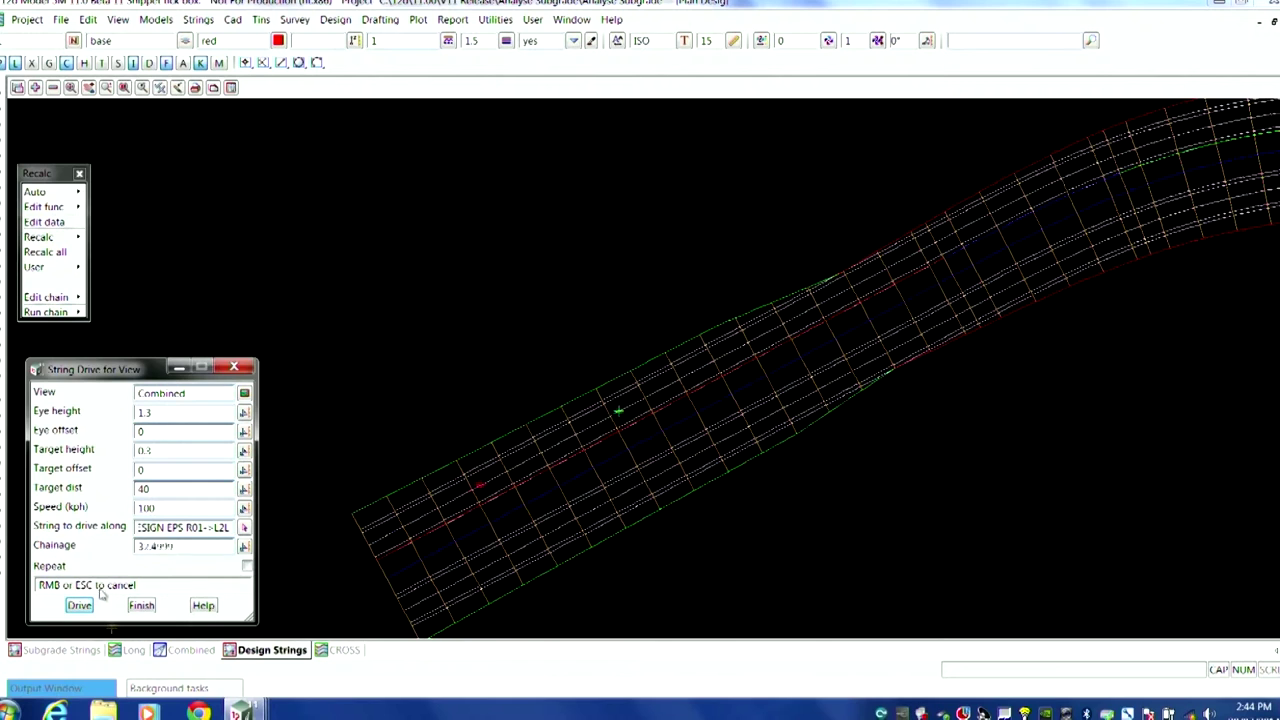
- Replay the string drive in the Combined perspective view, stopping it at the subgrade transitions near chainages 71 and 322
key(Escape)
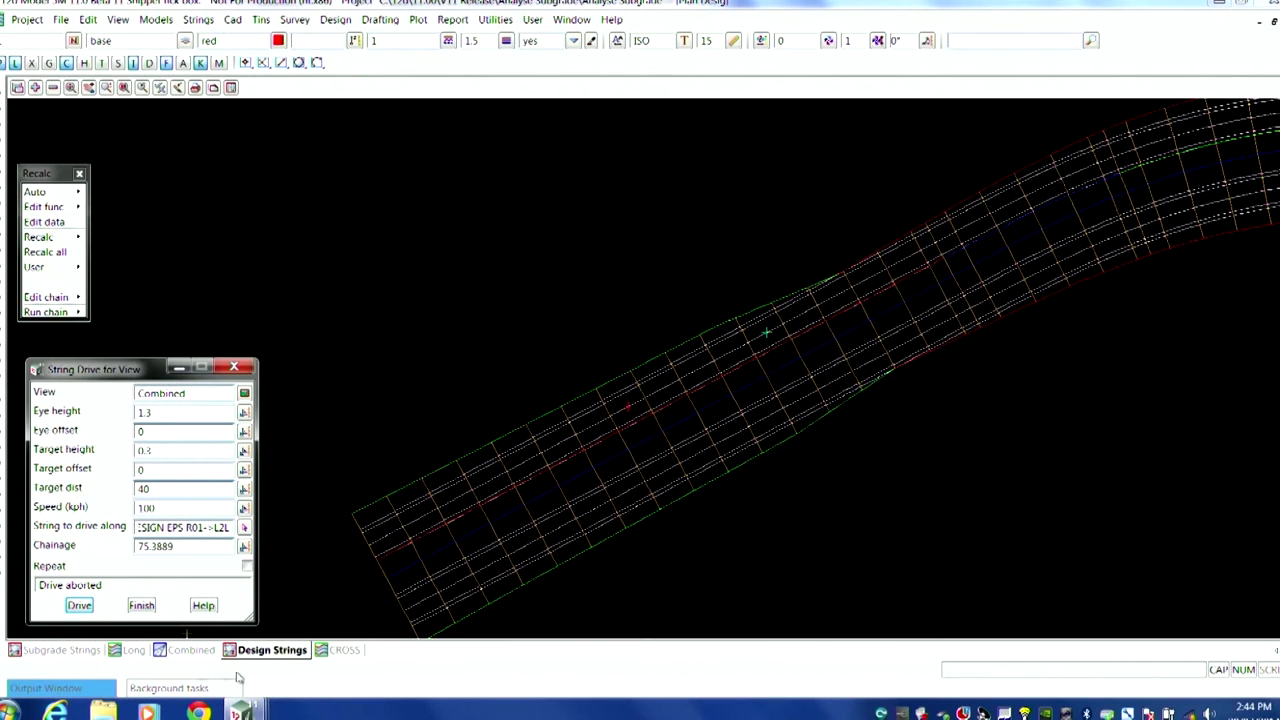
click(190, 650)
click(80, 605)
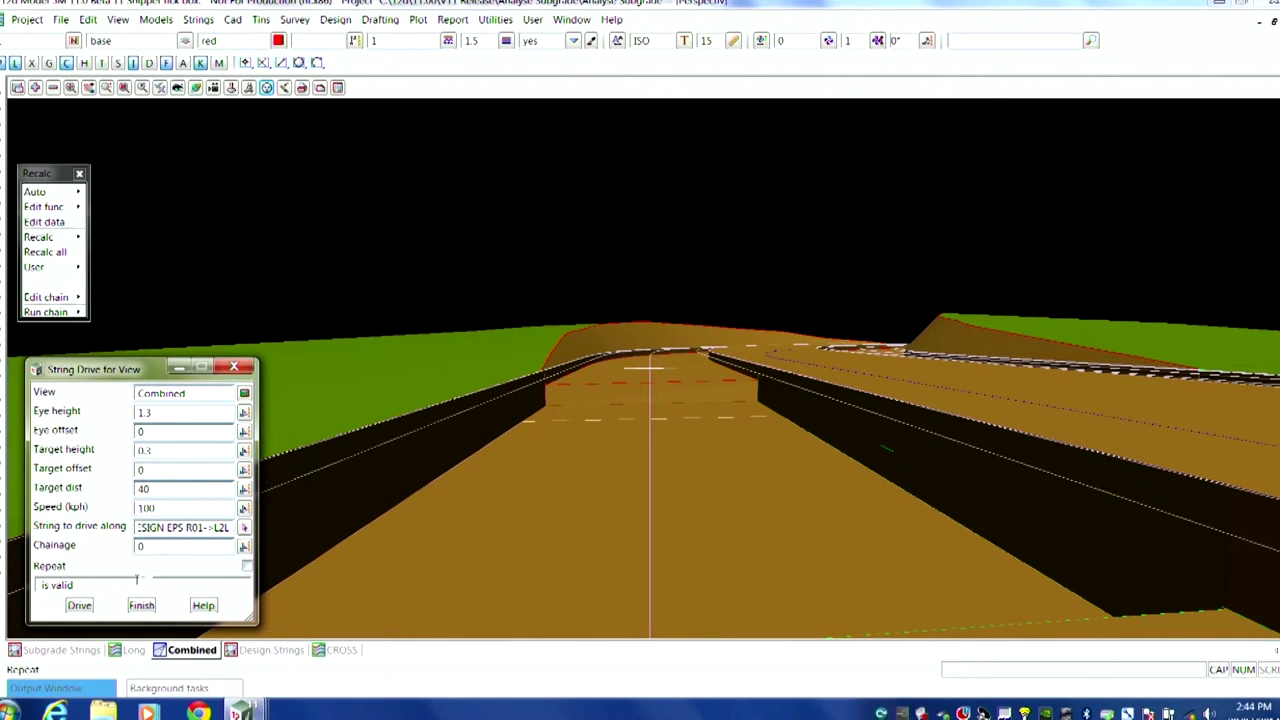
click(84, 606)
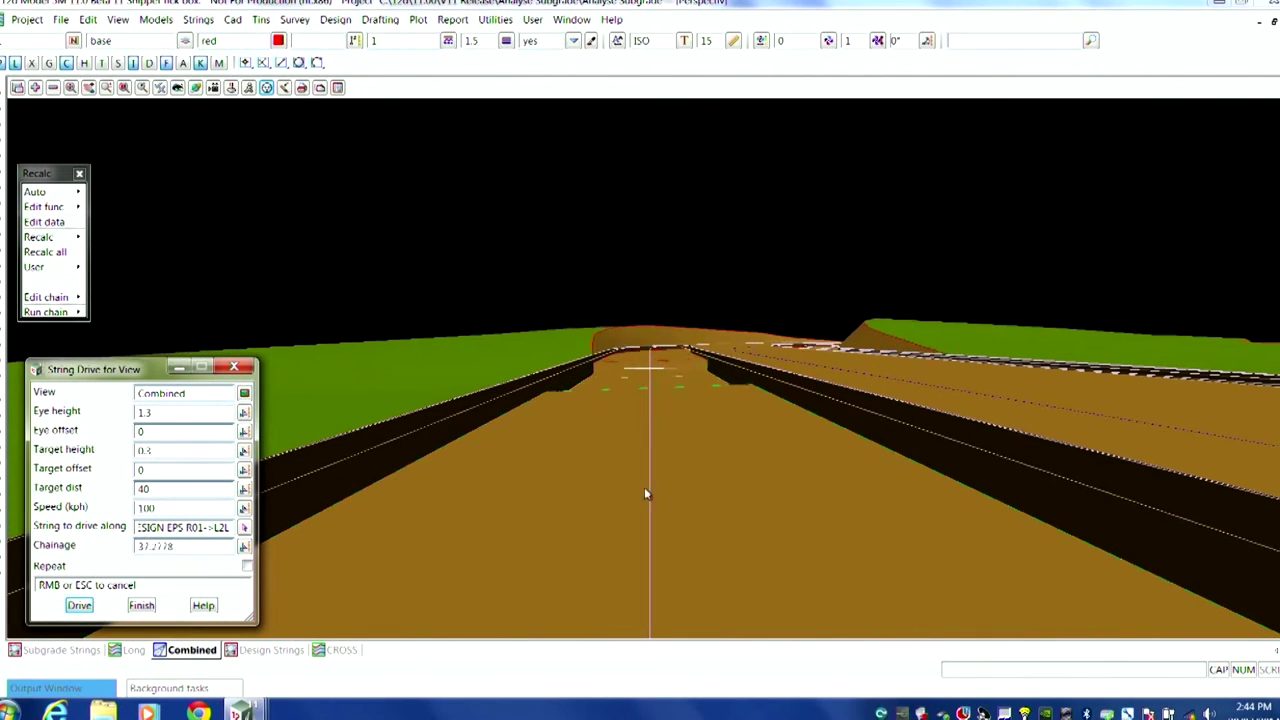
right_click(677, 480)
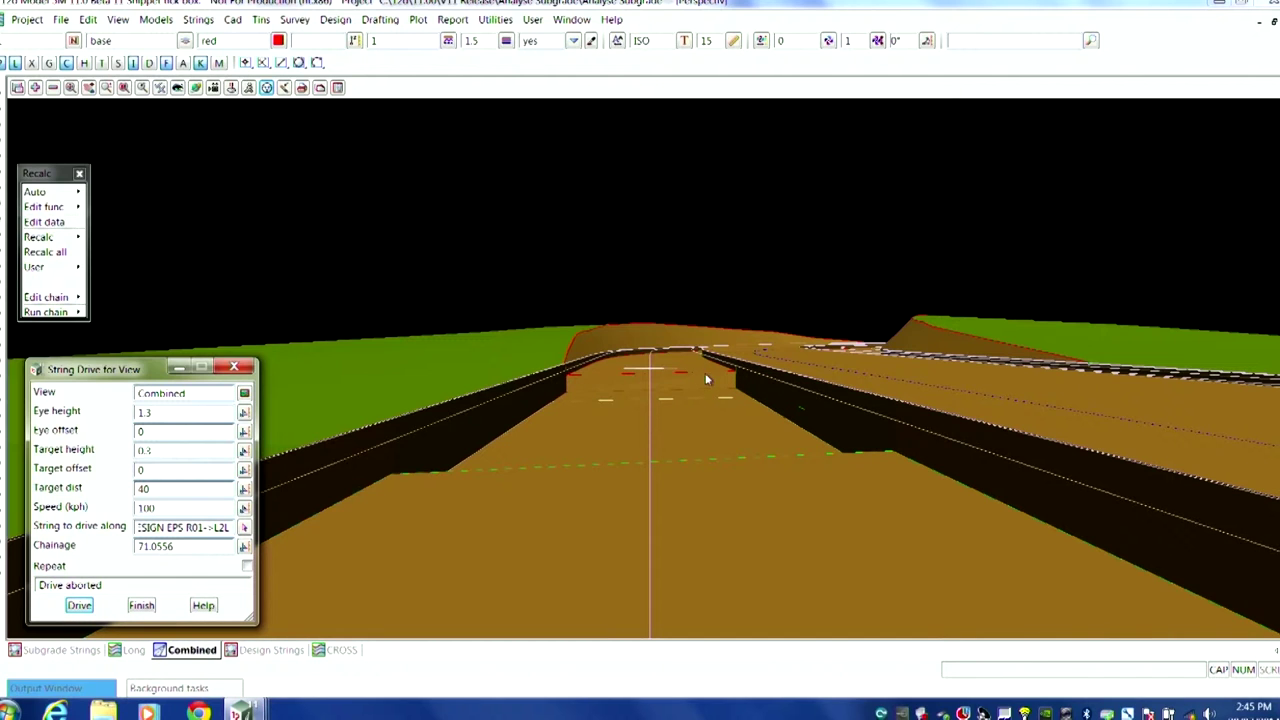
click(80, 605)
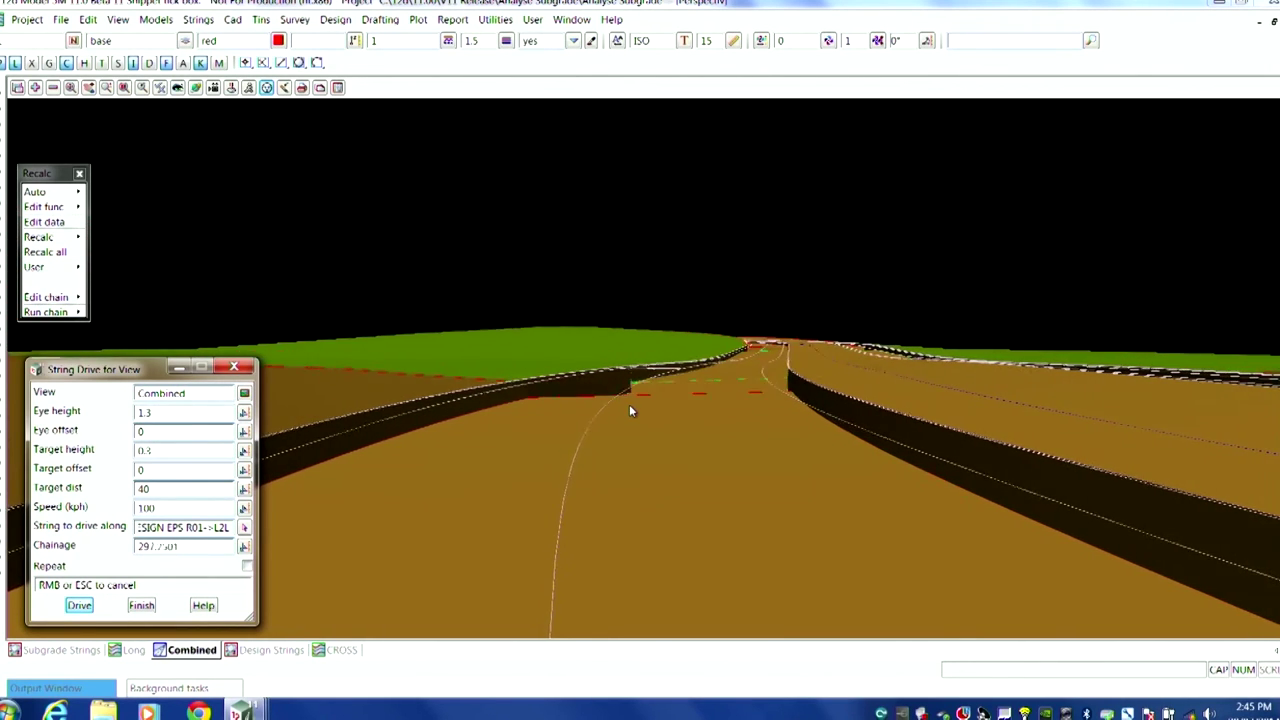
key(Escape)
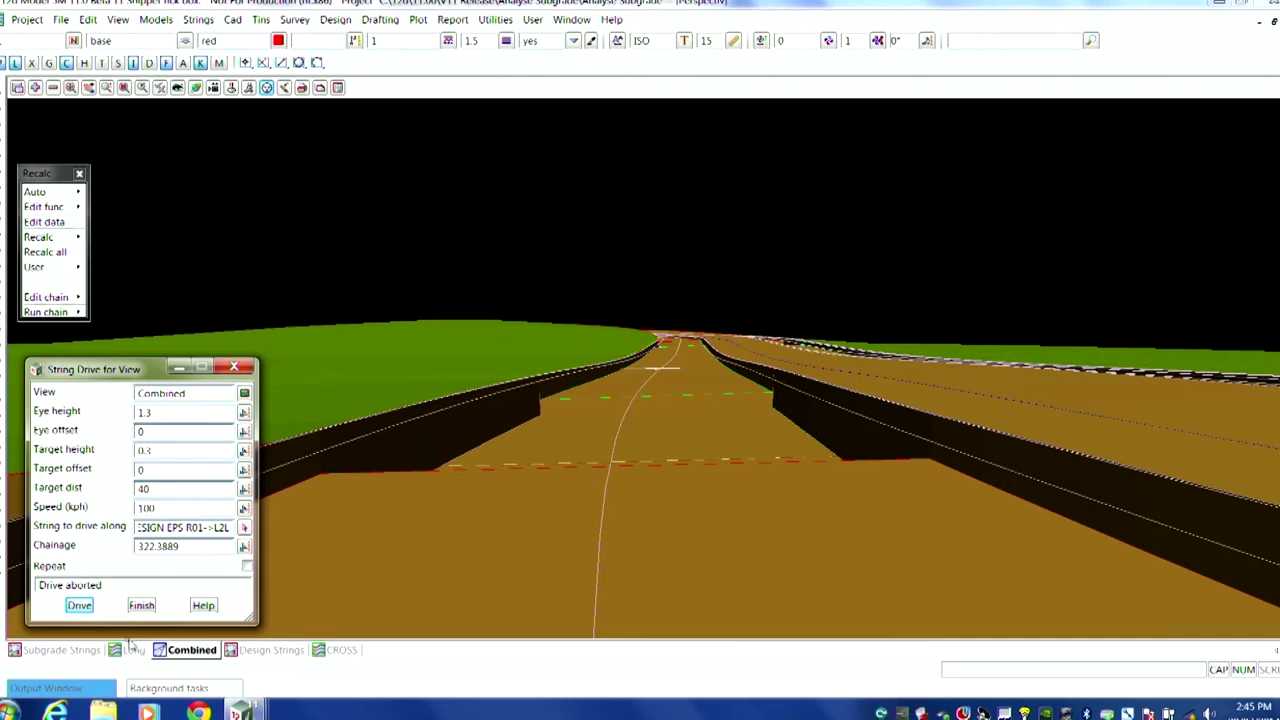
- Show the Subgrade Strings plan and examine the subgrade transition lines between the cut and fill sections along the road
click(286, 652)
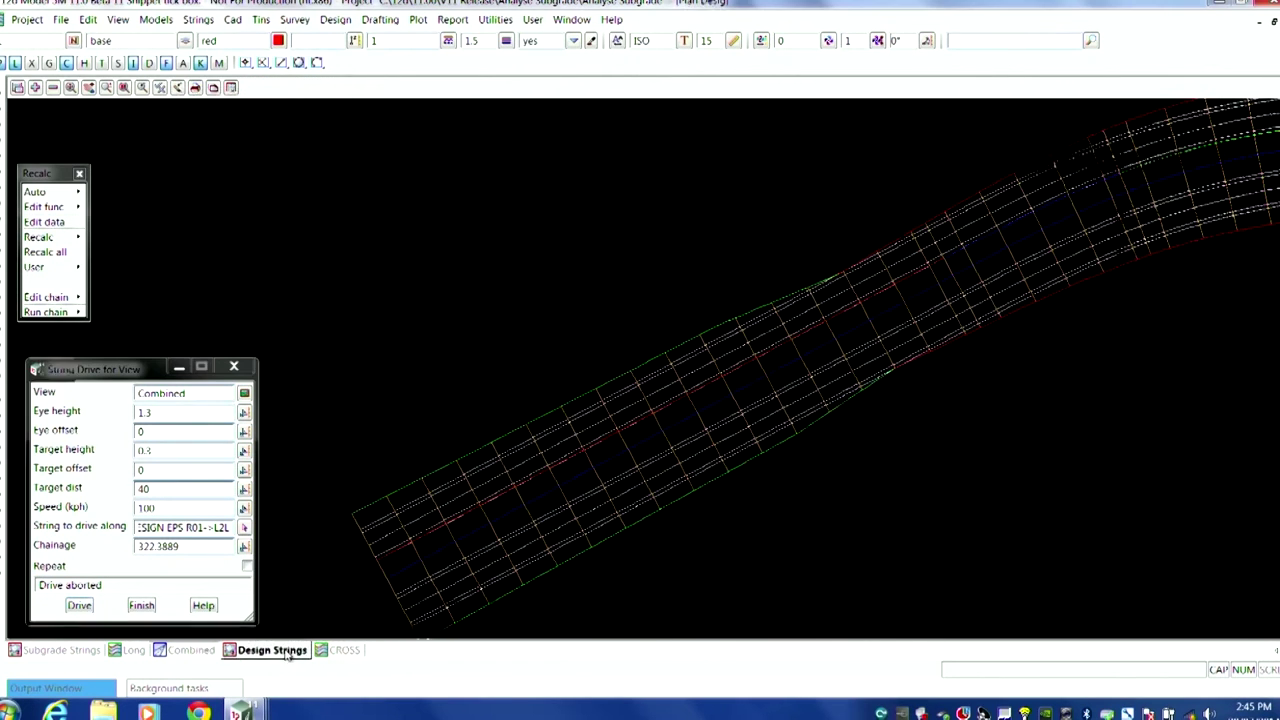
click(63, 650)
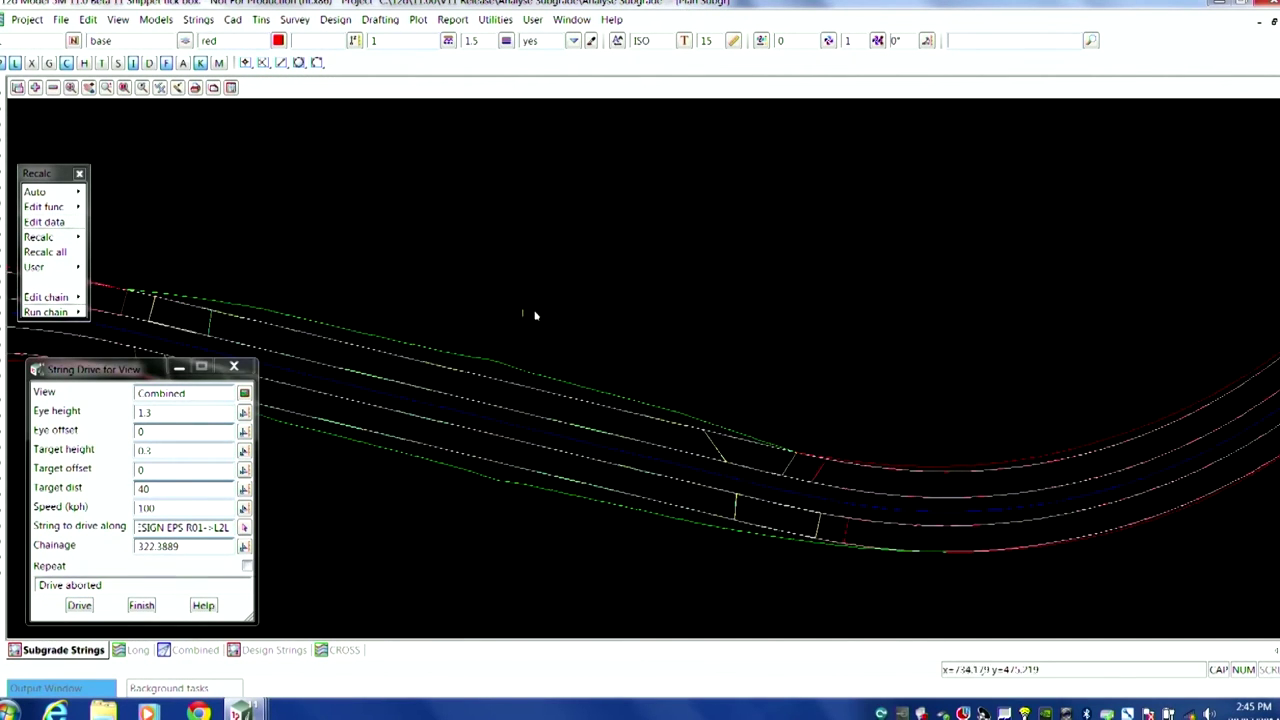
scroll(634, 297, down, 5)
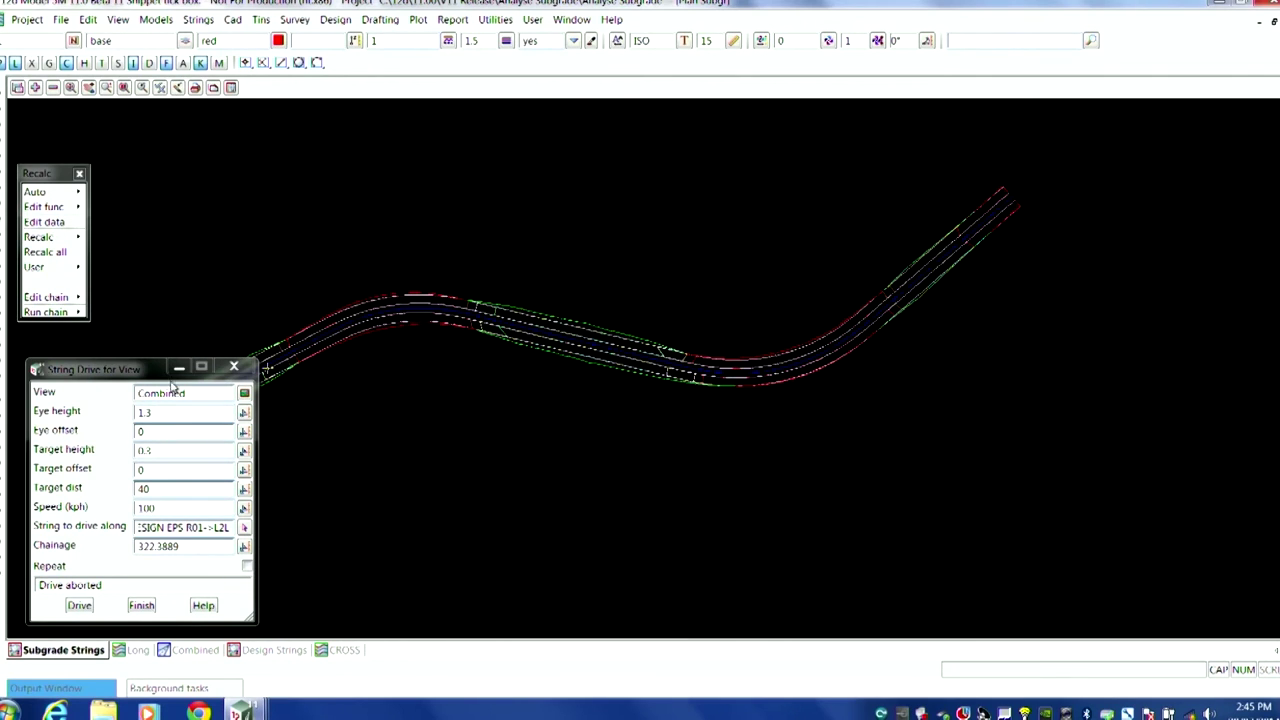
drag(172, 369, 182, 503)
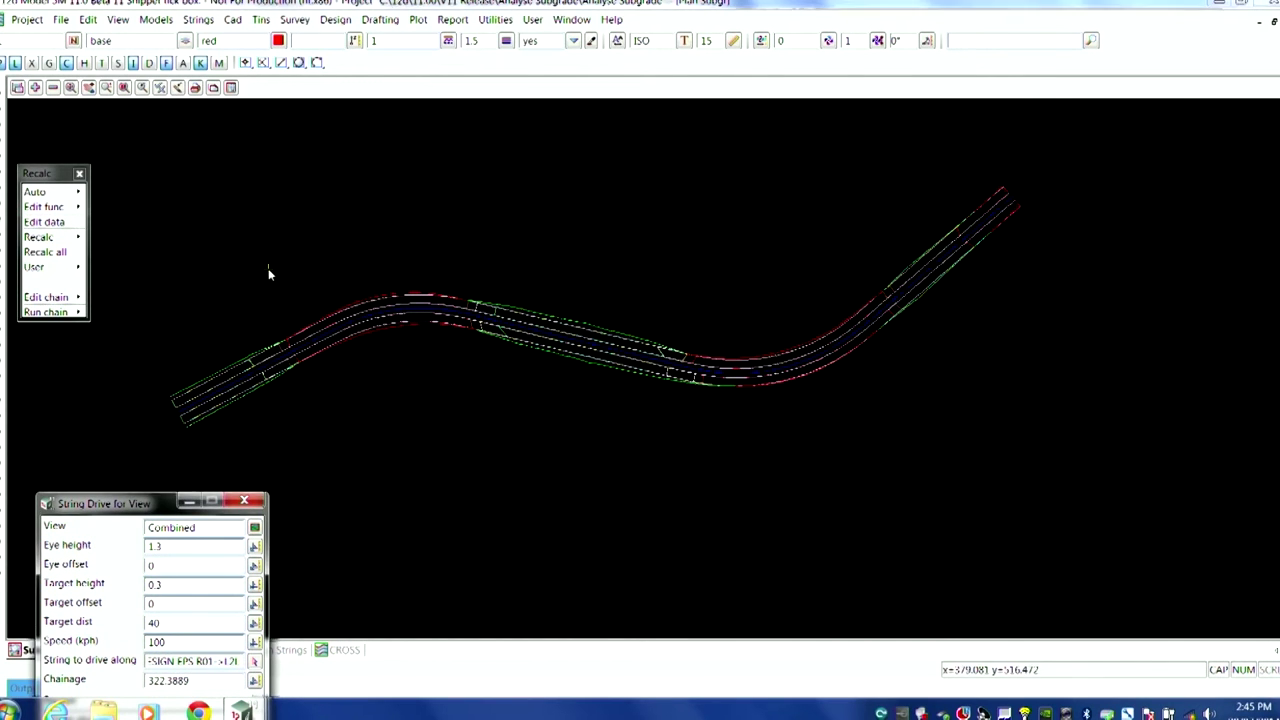
scroll(605, 288, up, 5)
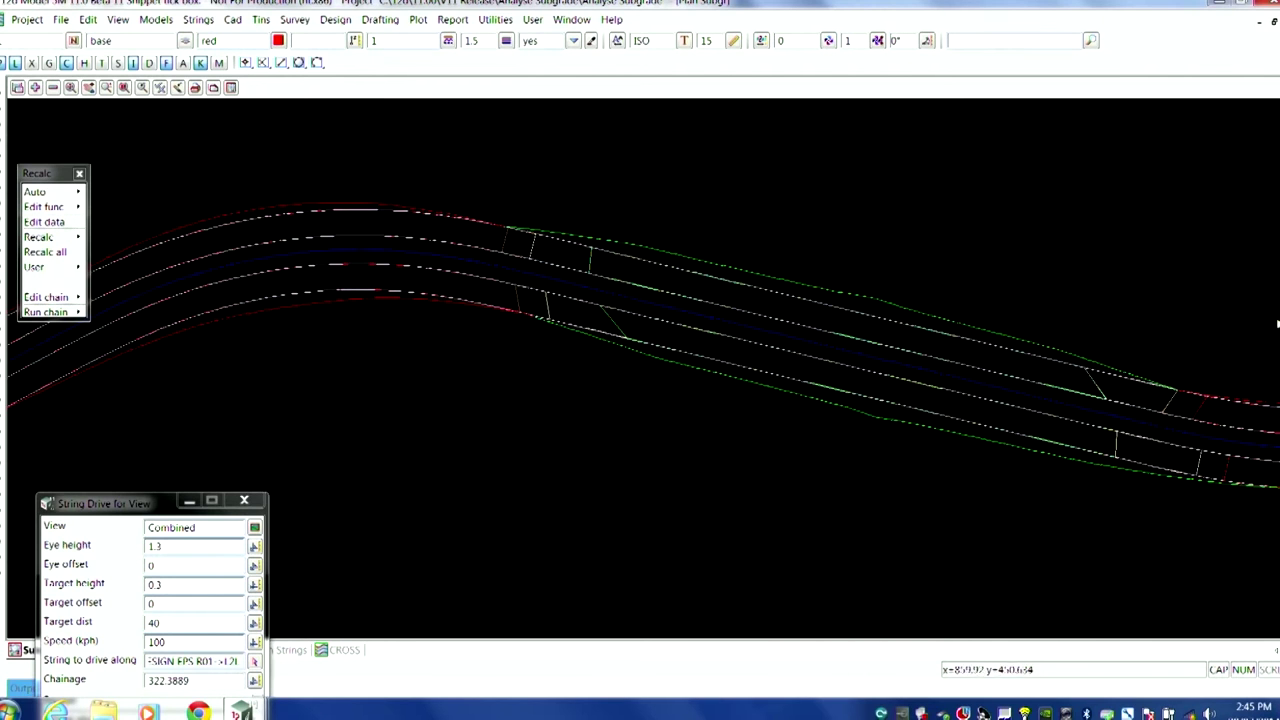
scroll(1090, 422, down, 3)
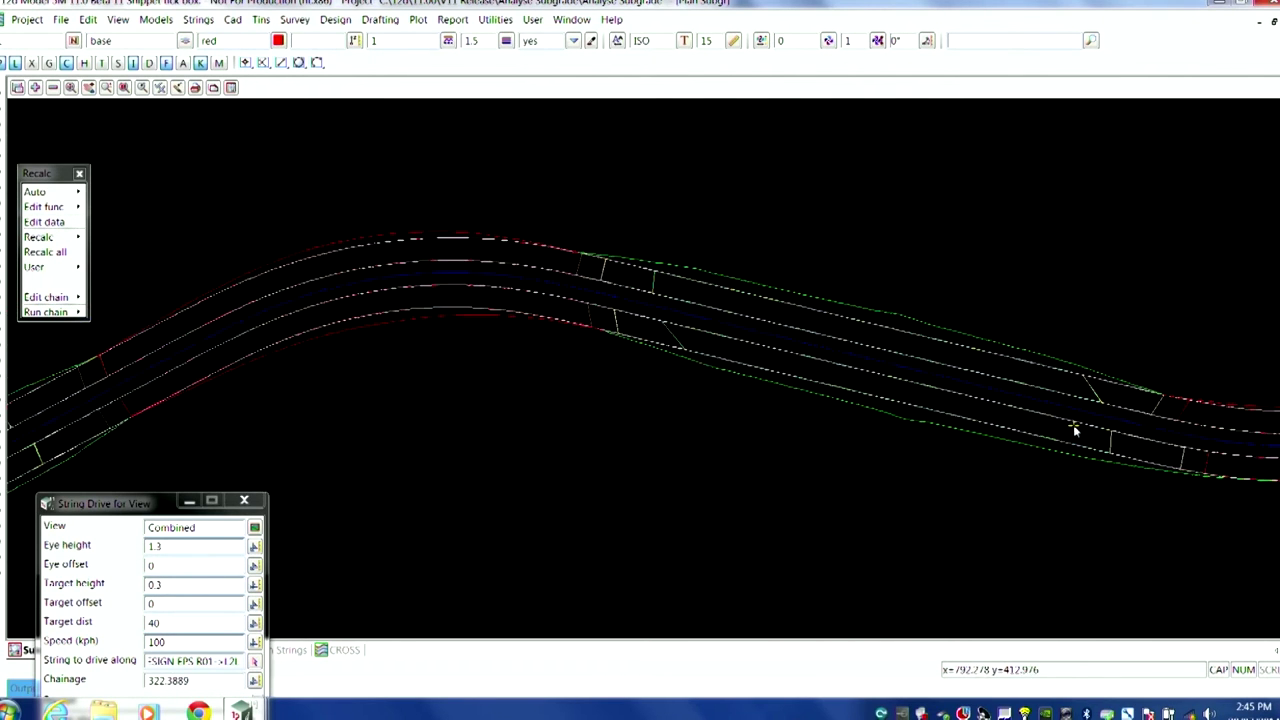
scroll(336, 252, down, 1)
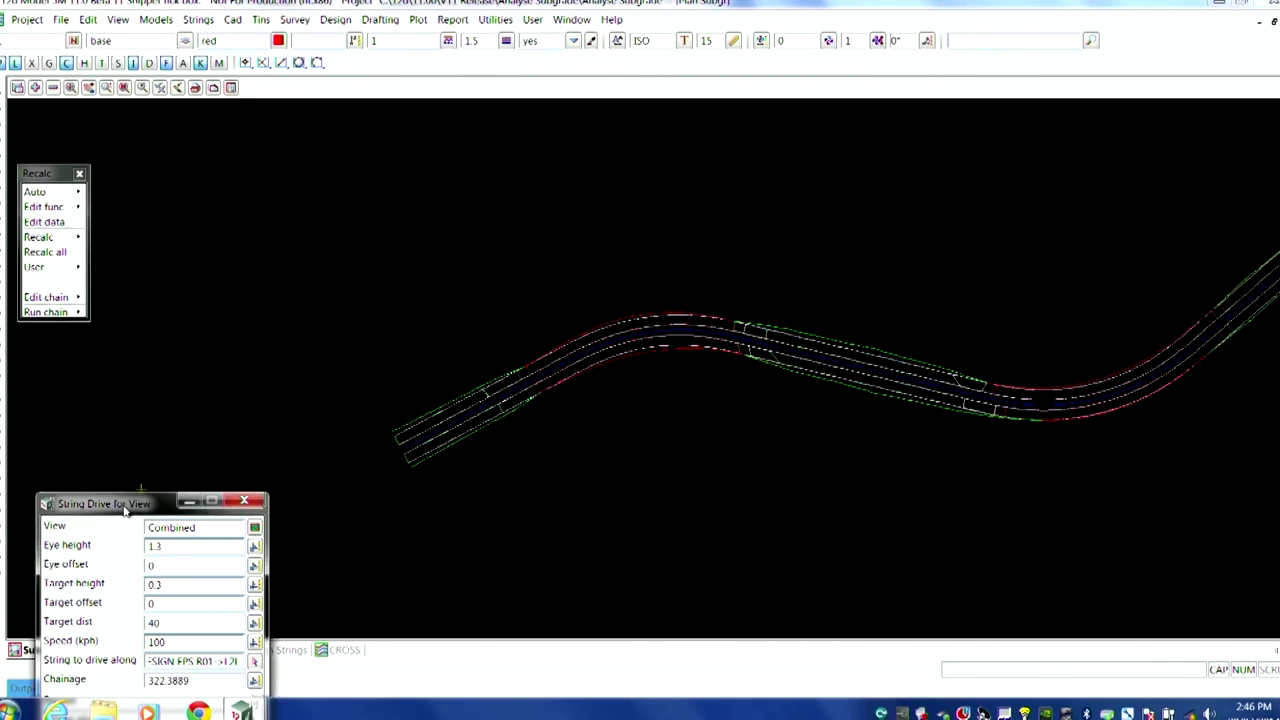
drag(160, 503, 219, 350)
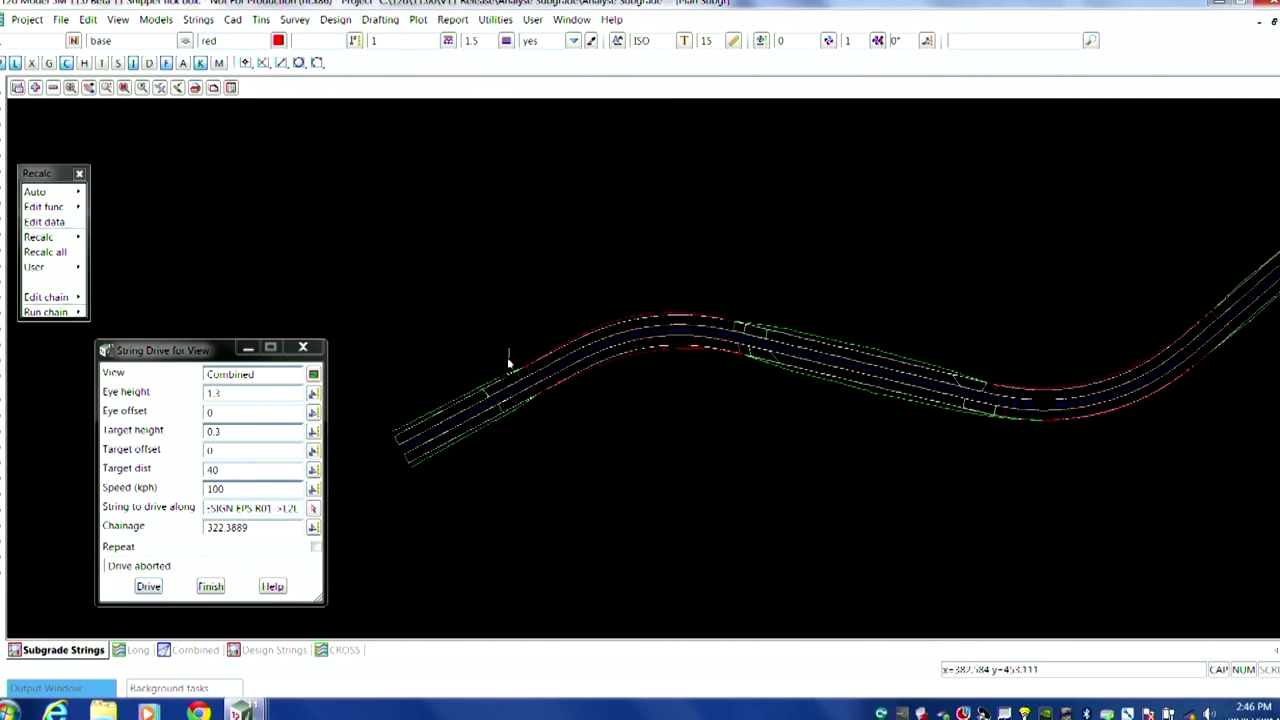
scroll(508, 382, up, 3)
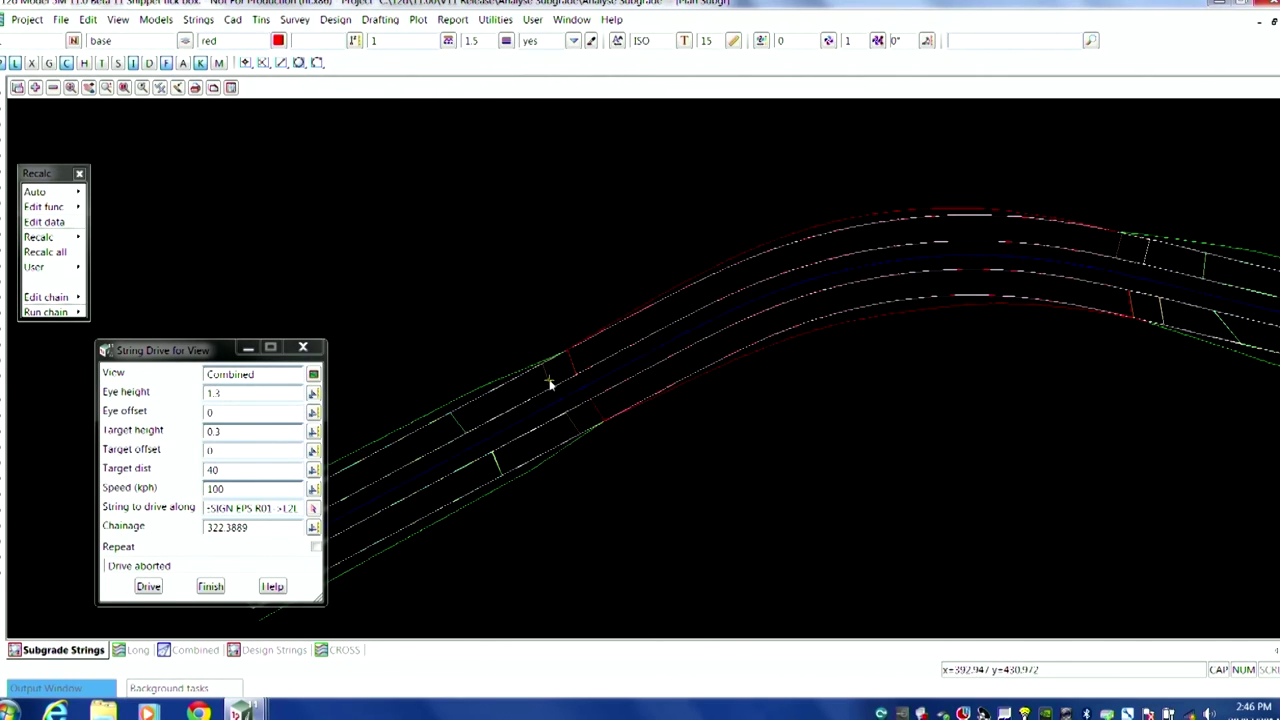
scroll(546, 388, down, 2)
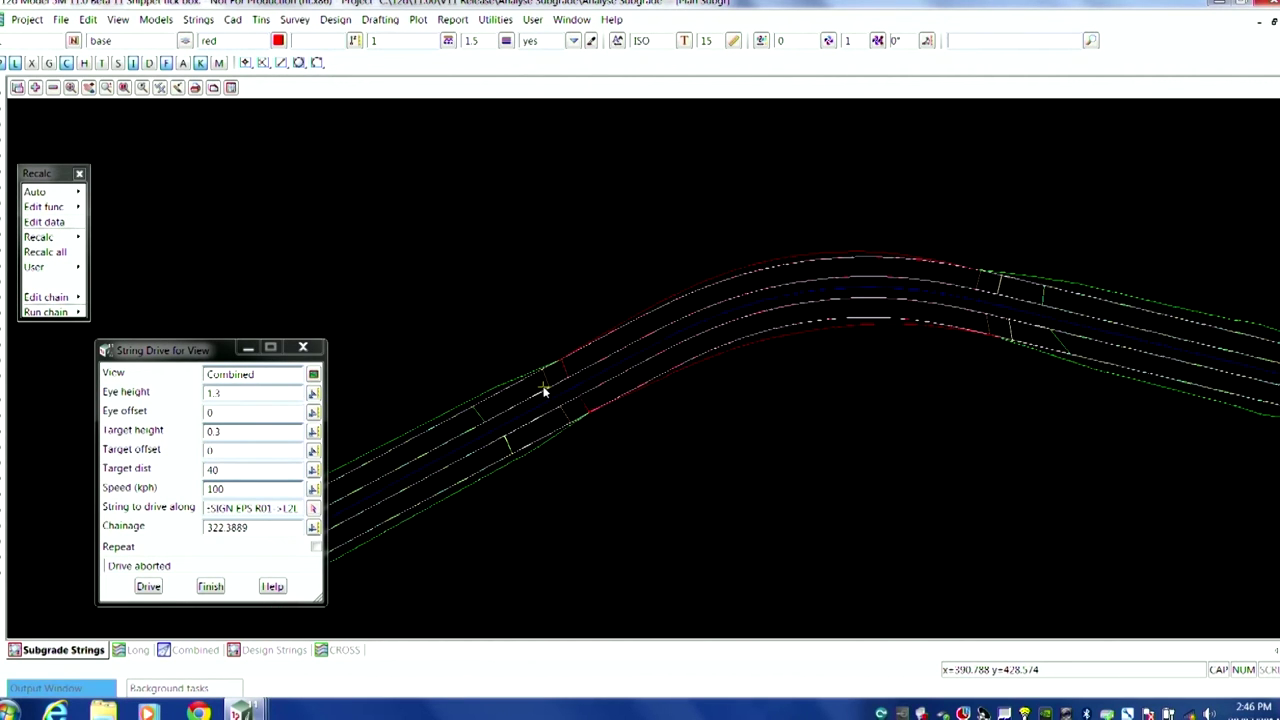